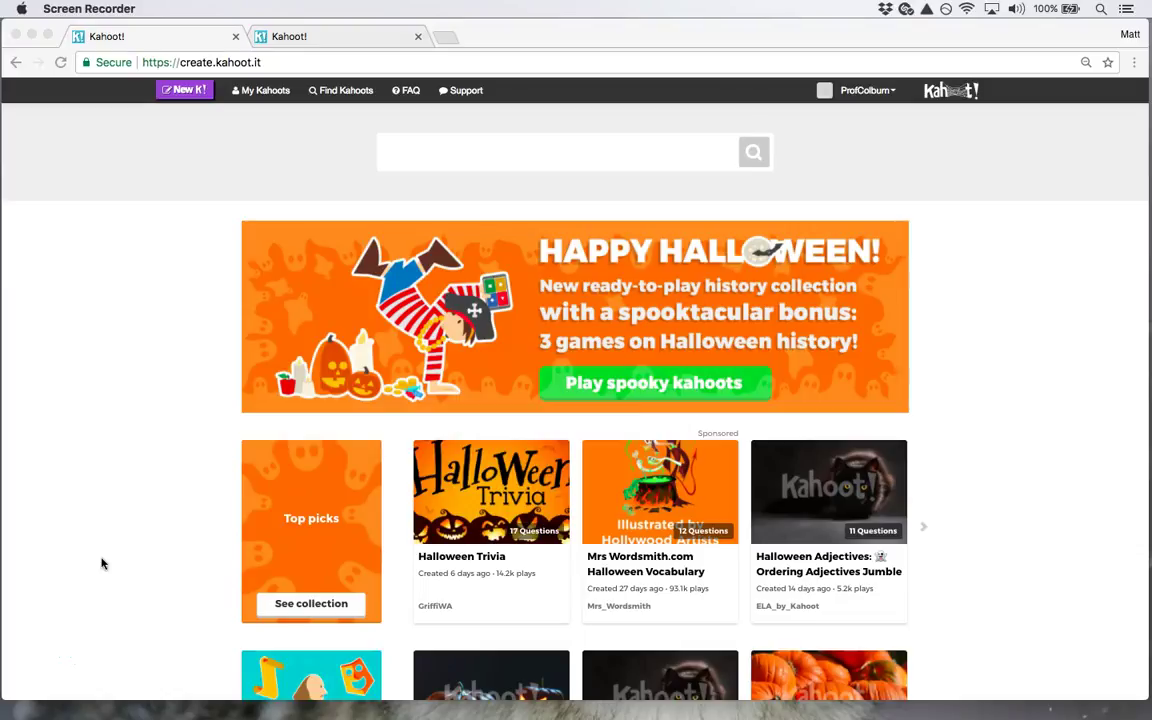
Bring the browser forward and check the player join page, then return to the Kahoot creator home
click(136, 427)
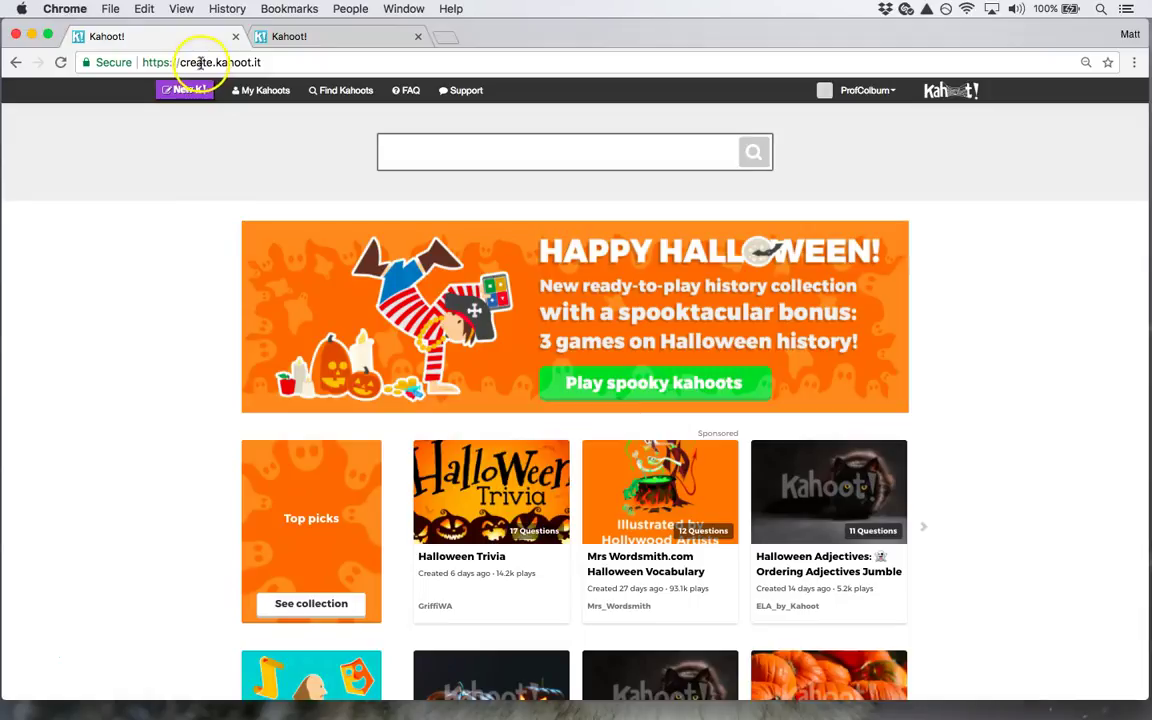
click(283, 37)
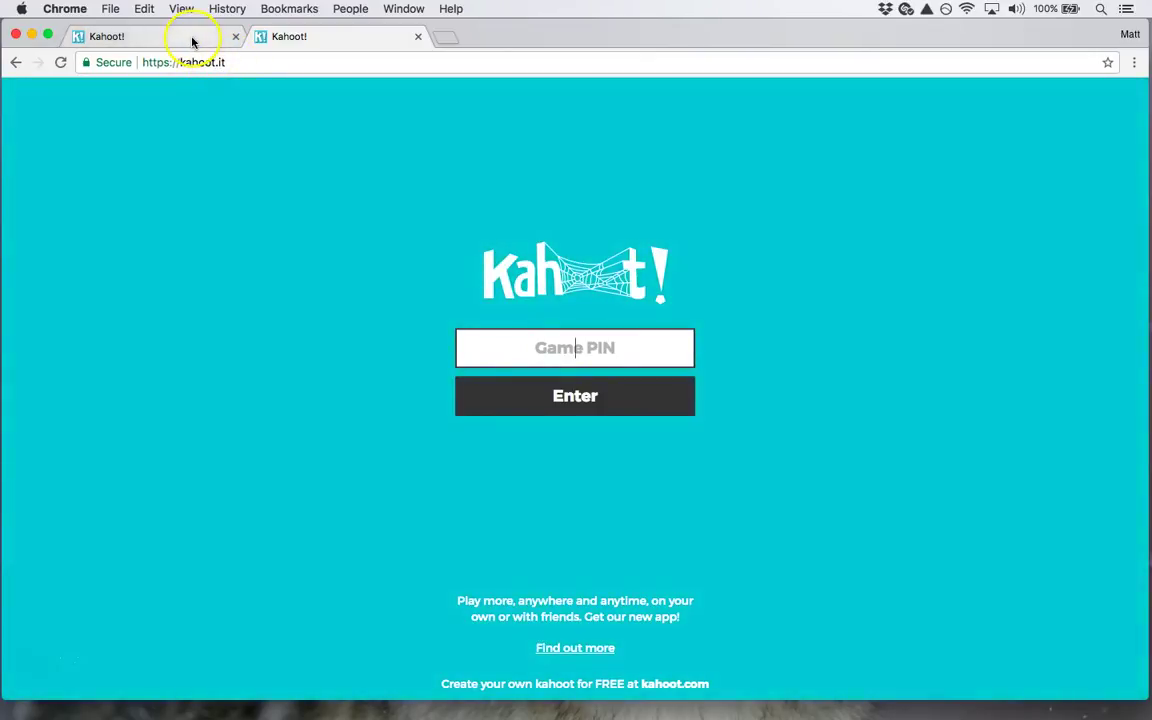
click(193, 42)
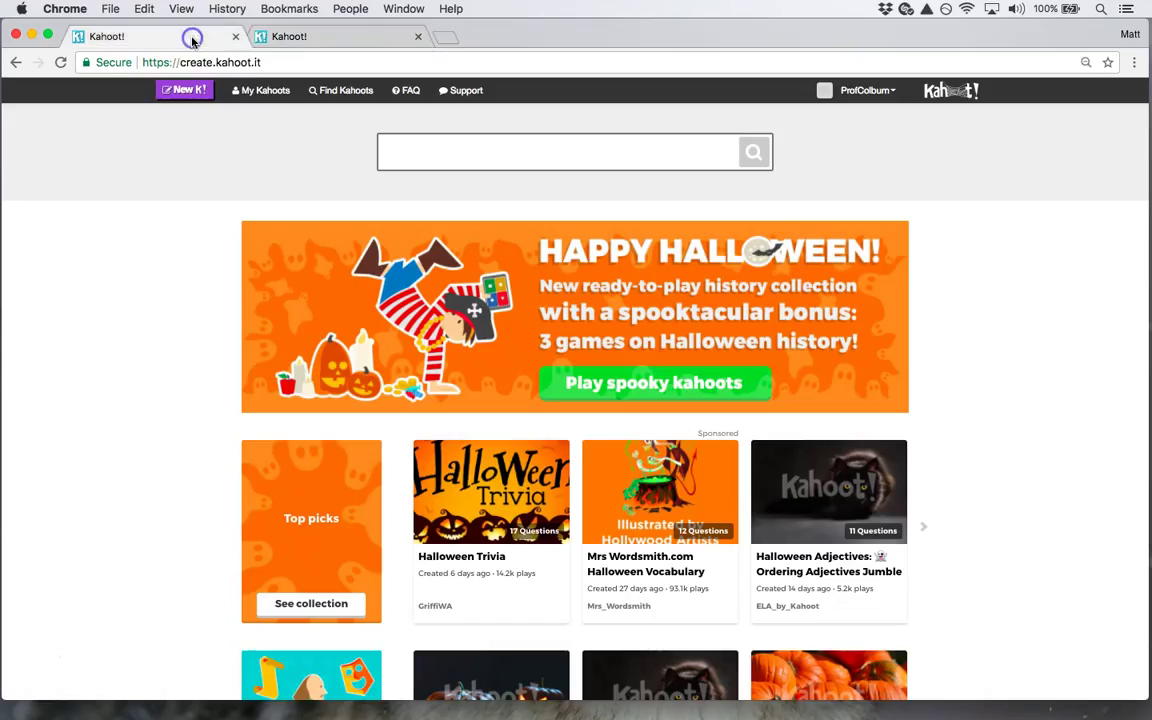
click(287, 36)
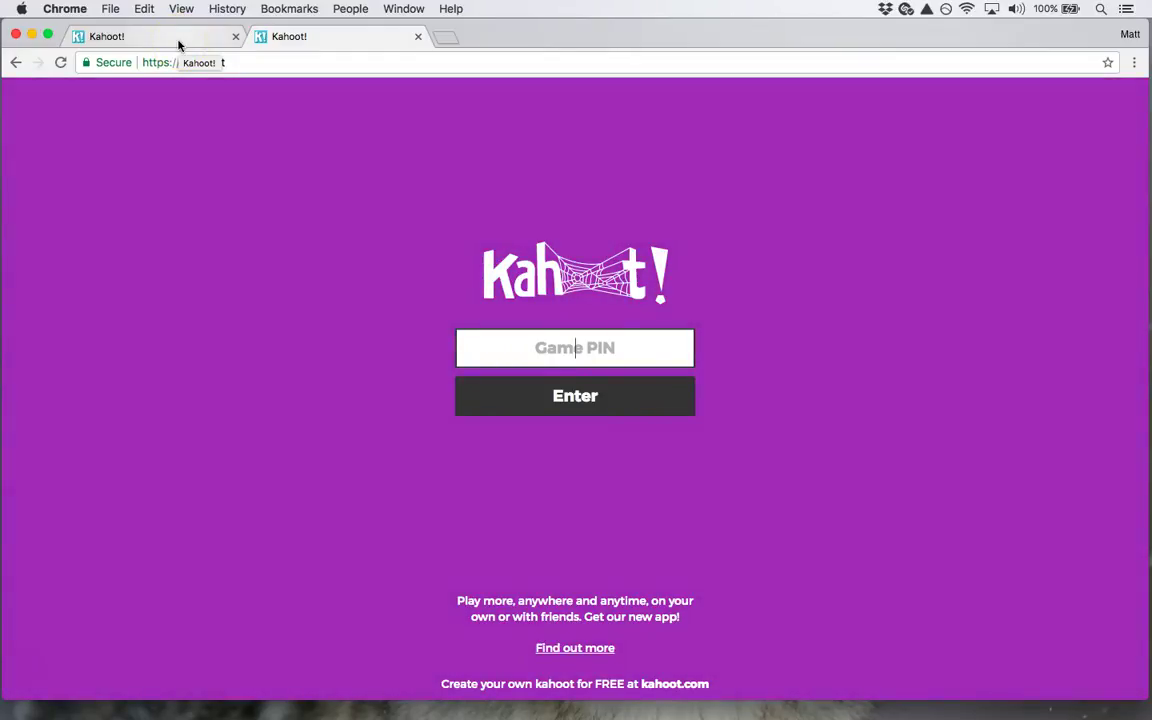
click(179, 45)
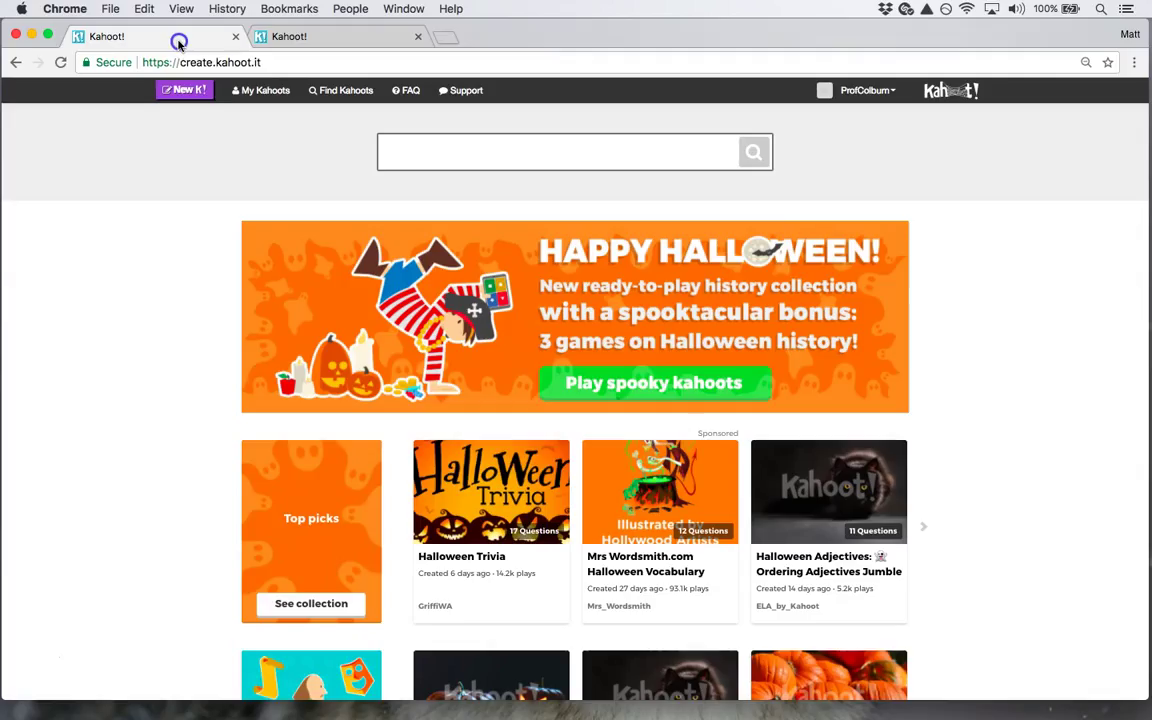
Launch Syllabus Kahoot from My Kahoots and scroll down to its game options list
click(259, 95)
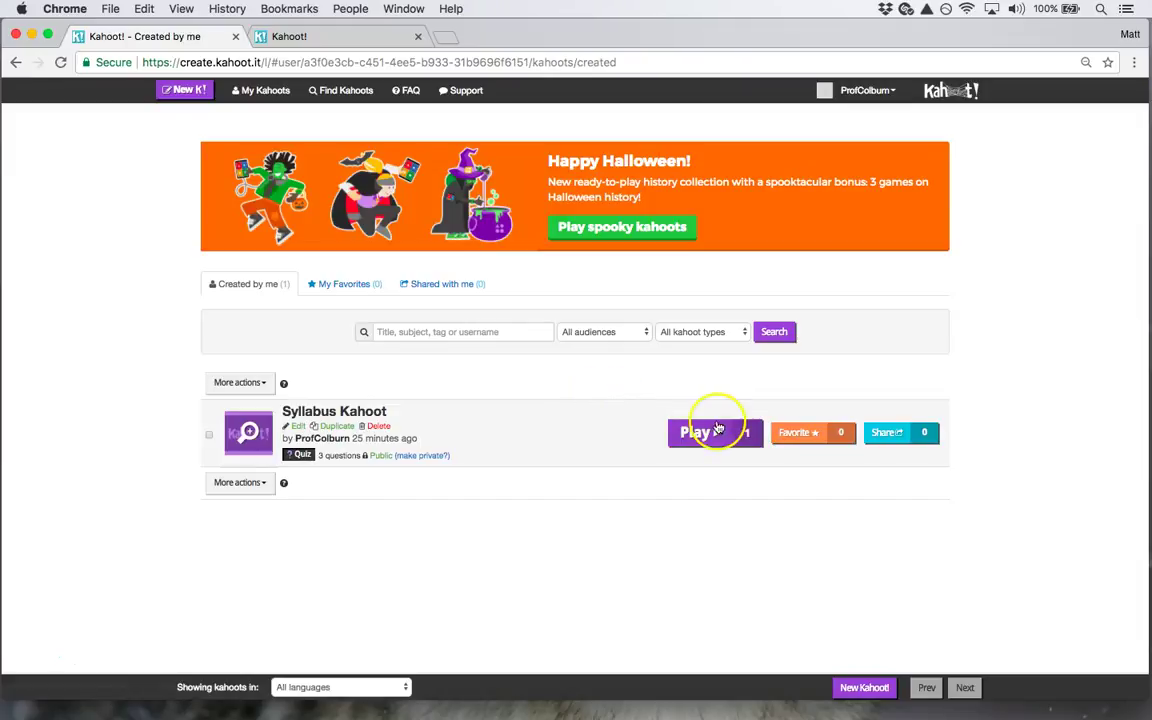
click(724, 433)
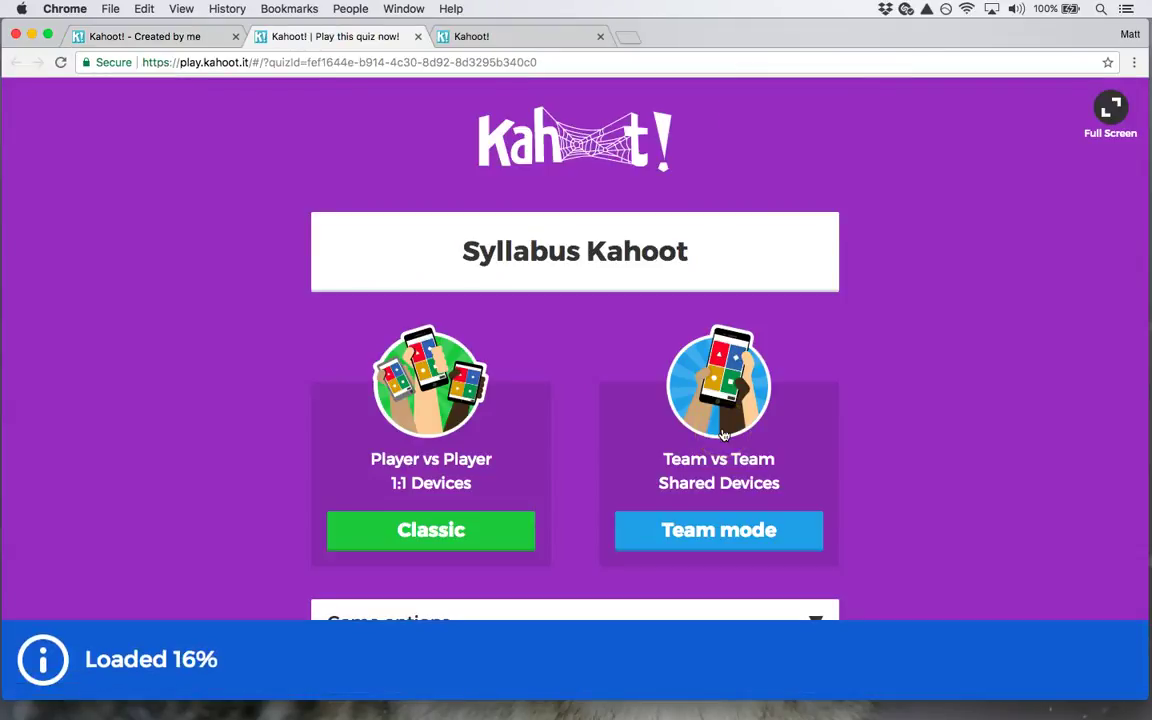
scroll(724, 435, down, 4)
scroll(724, 435, down, 1)
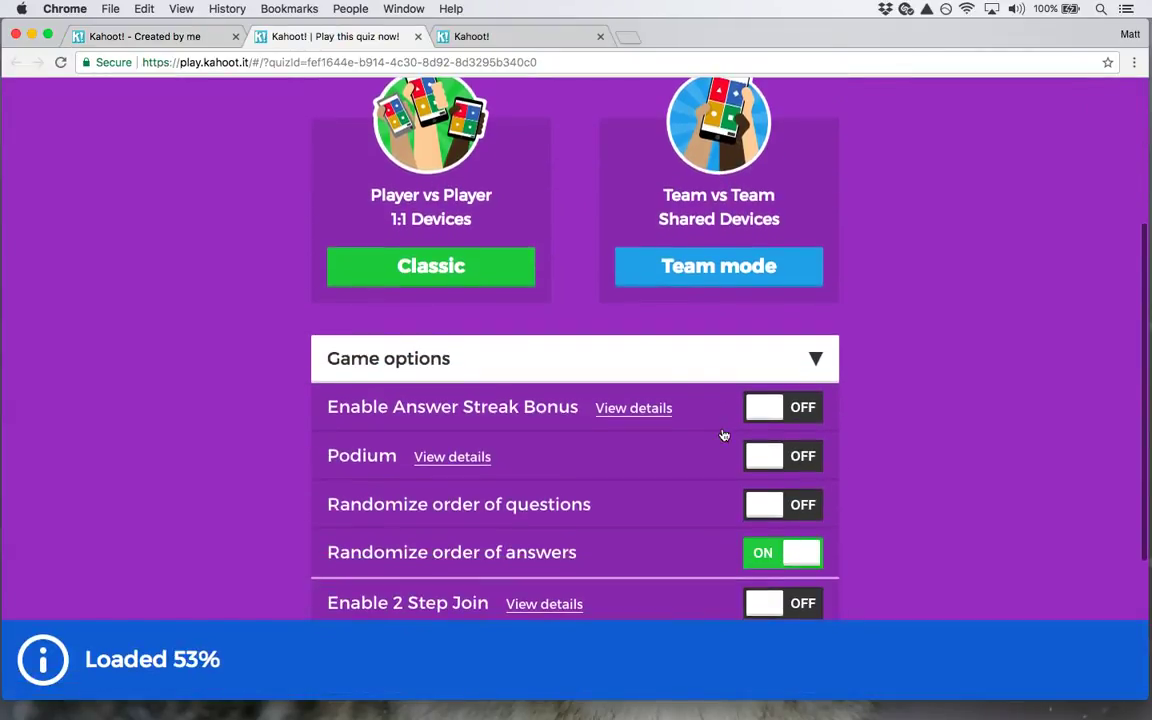
click(462, 273)
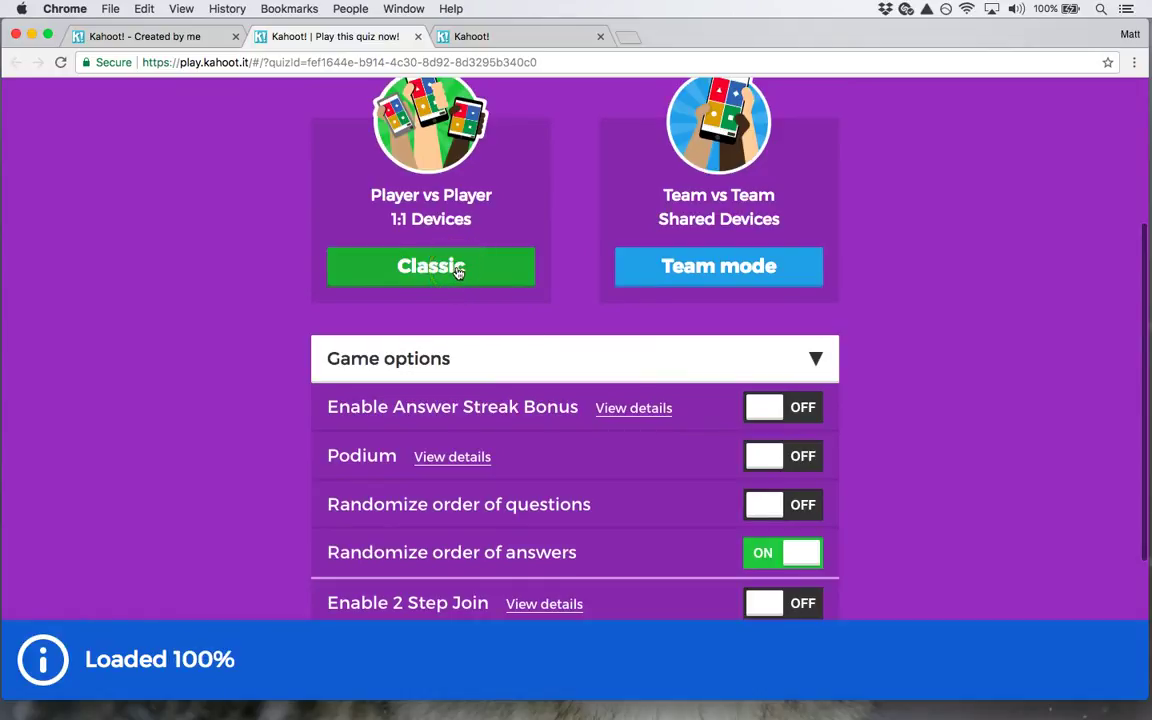
scroll(458, 272, down, 3)
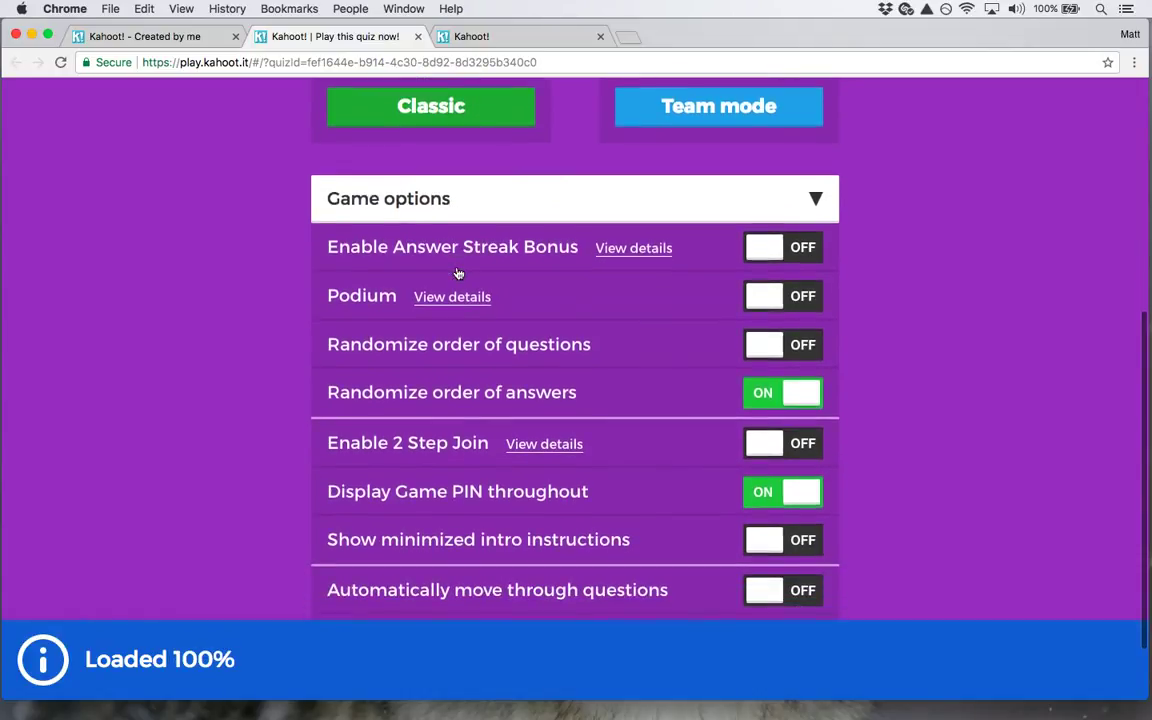
scroll(458, 272, down, 1)
scroll(458, 272, down, 1)
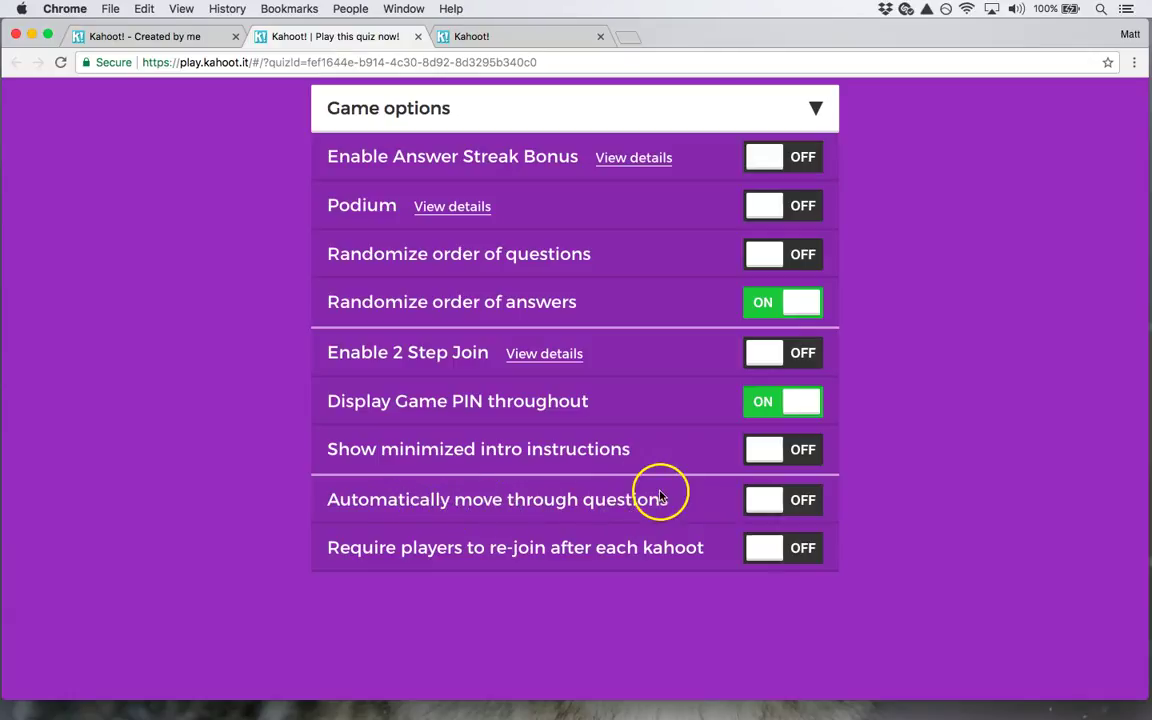
click(771, 505)
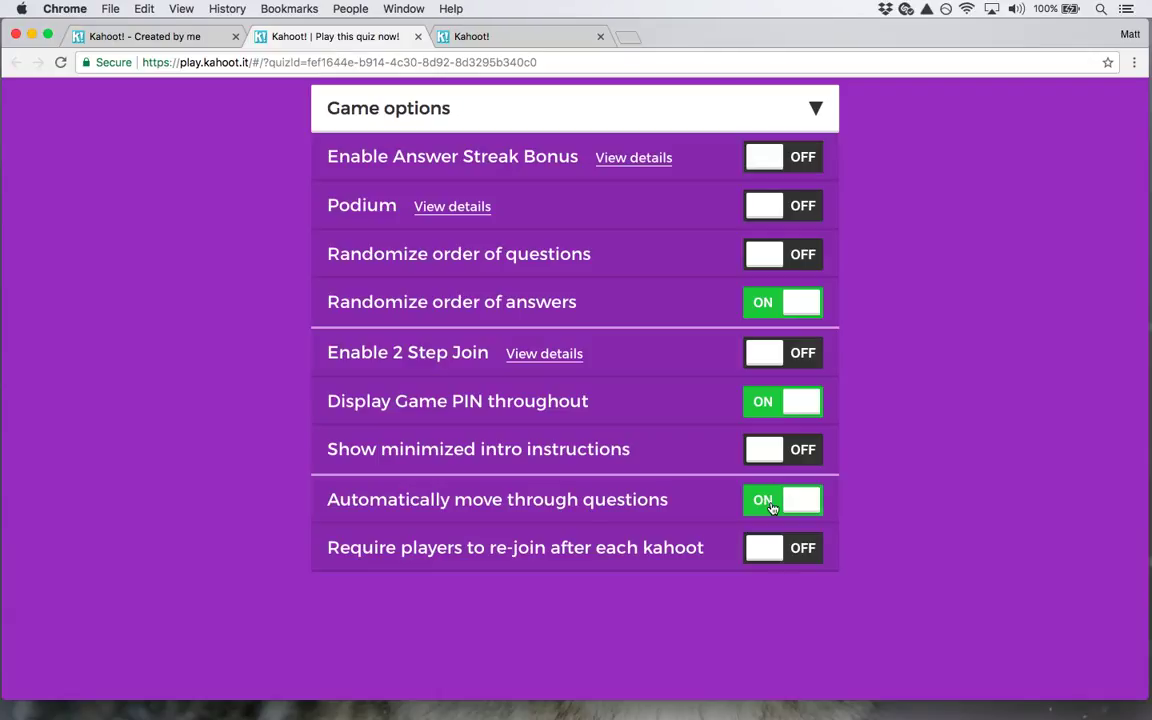
click(772, 508)
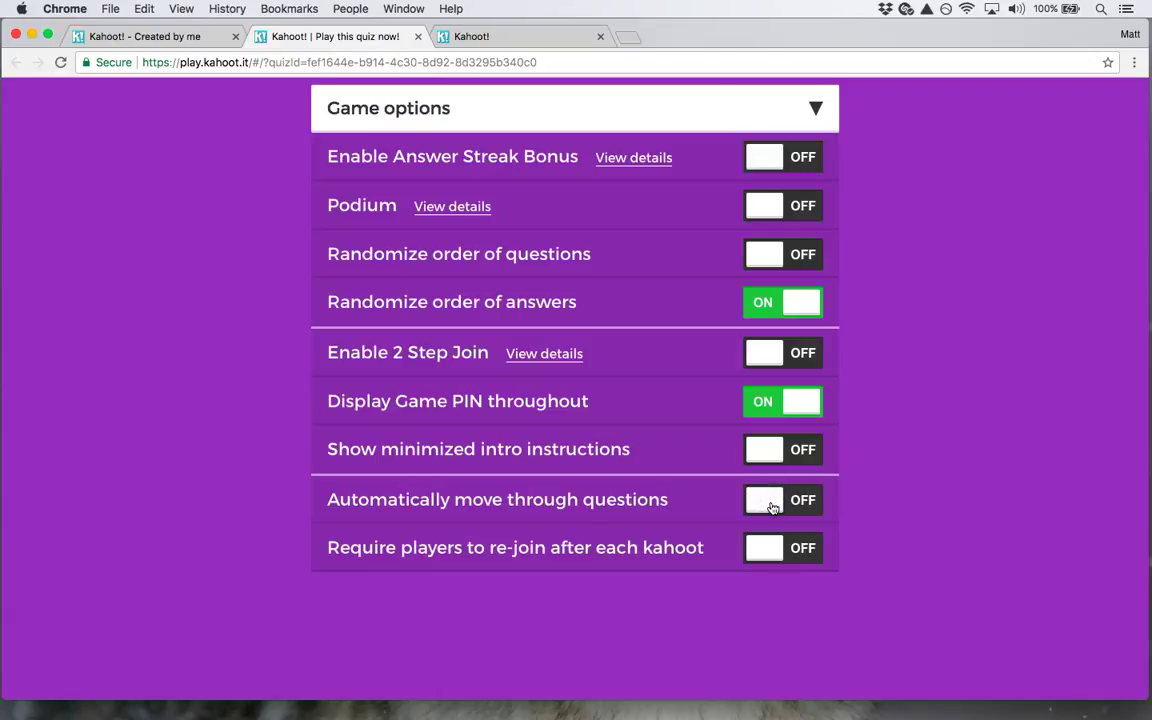
scroll(384, 402, up, 1)
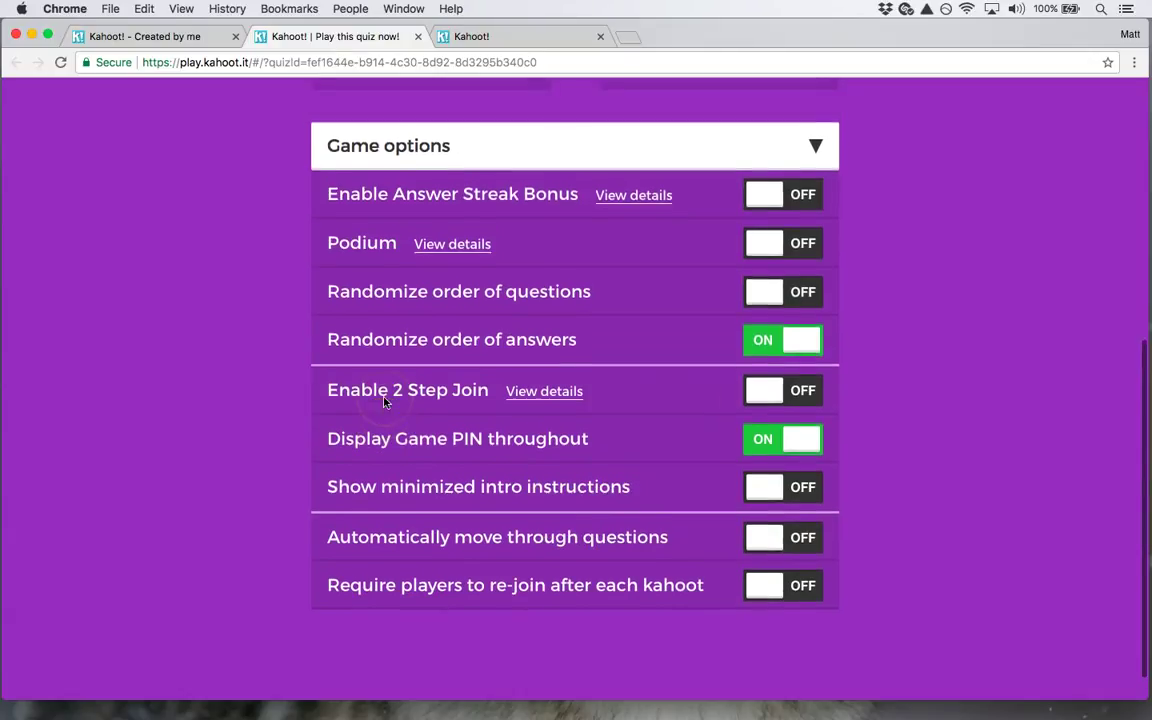
scroll(384, 400, up, 5)
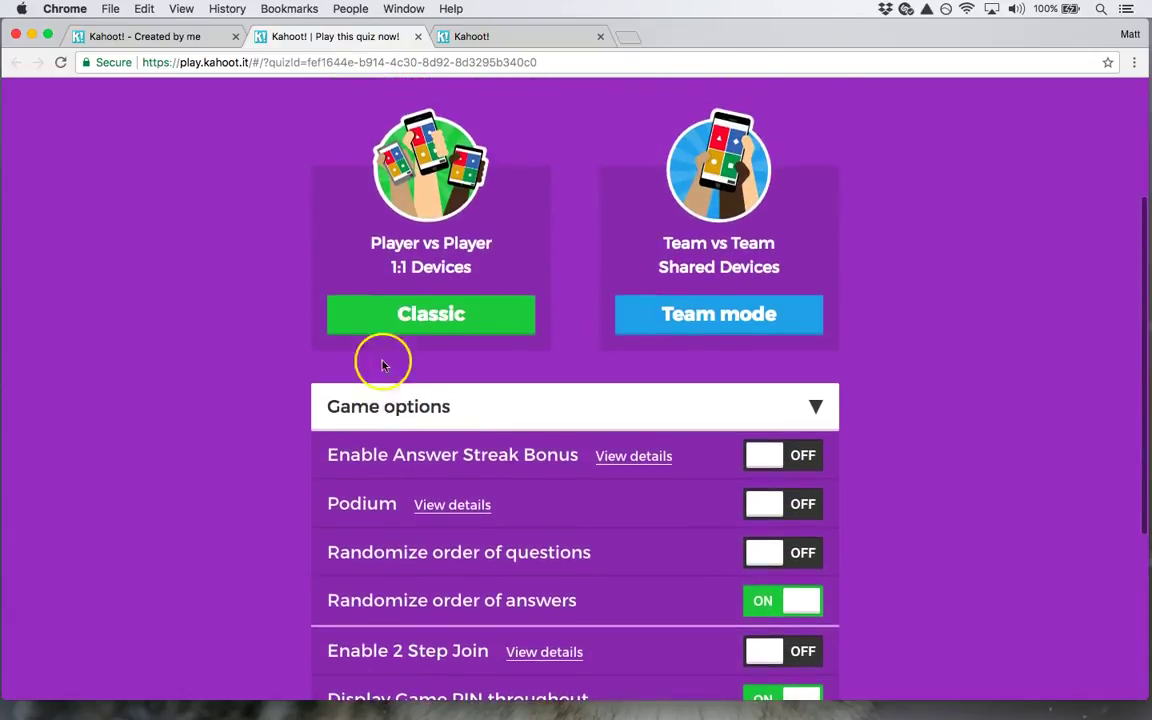
Start a Classic game, try full screen briefly, and select the lobby's game PIN for copying
click(381, 327)
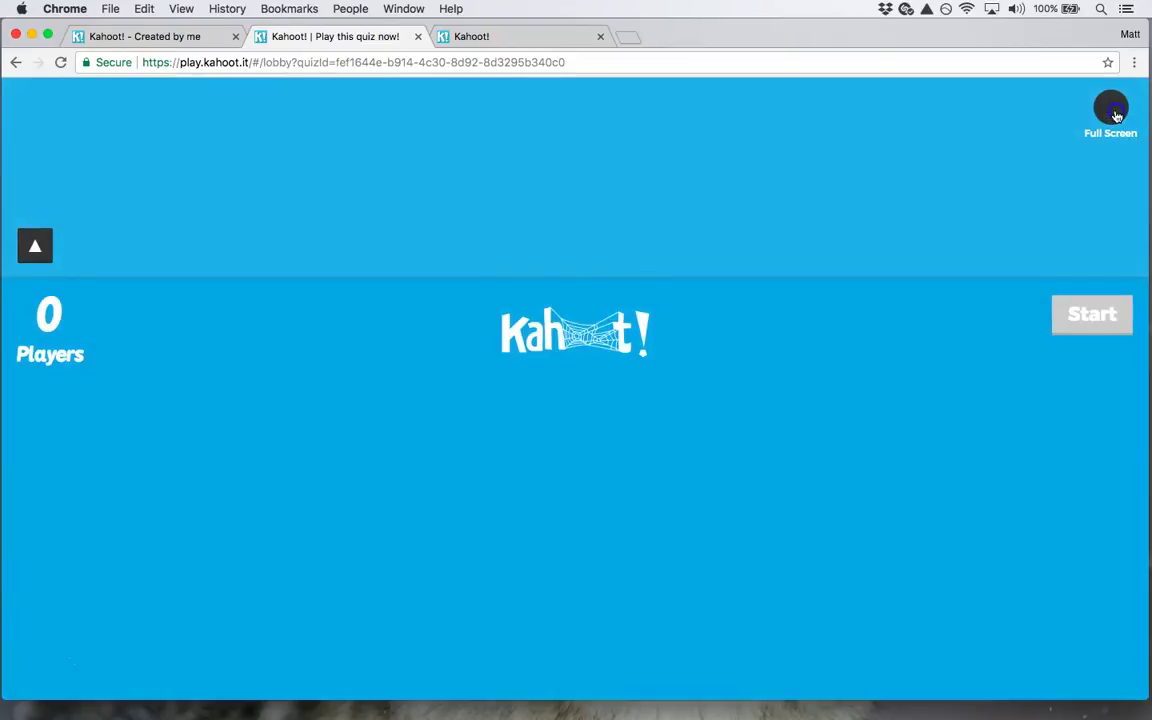
click(1111, 110)
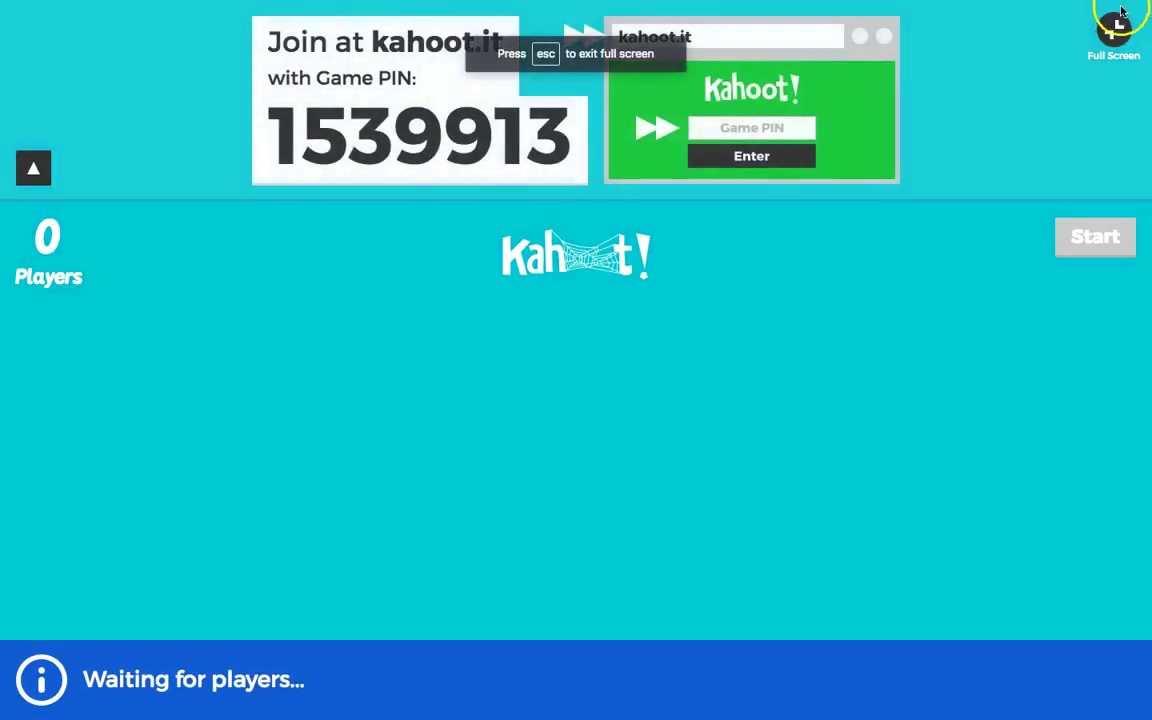
click(1115, 28)
double_click(343, 226)
key(super+c)
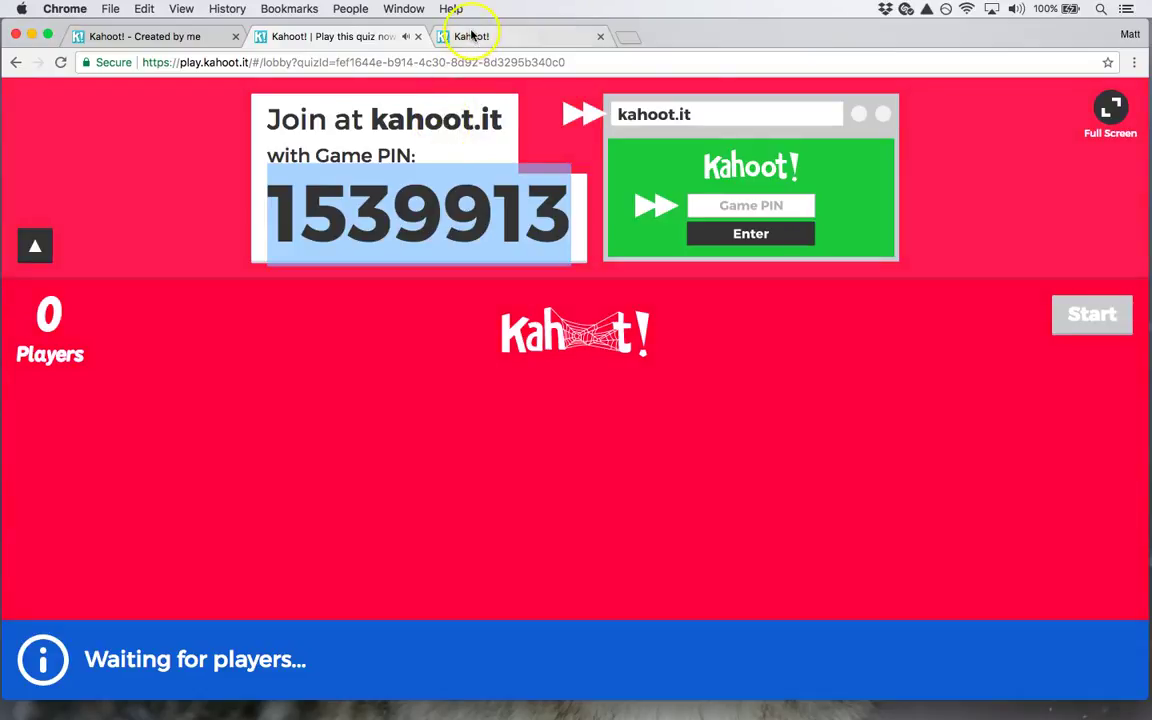
On kahoot.it, enter the pasted game PIN and join with the nickname 'Teacher'
click(448, 36)
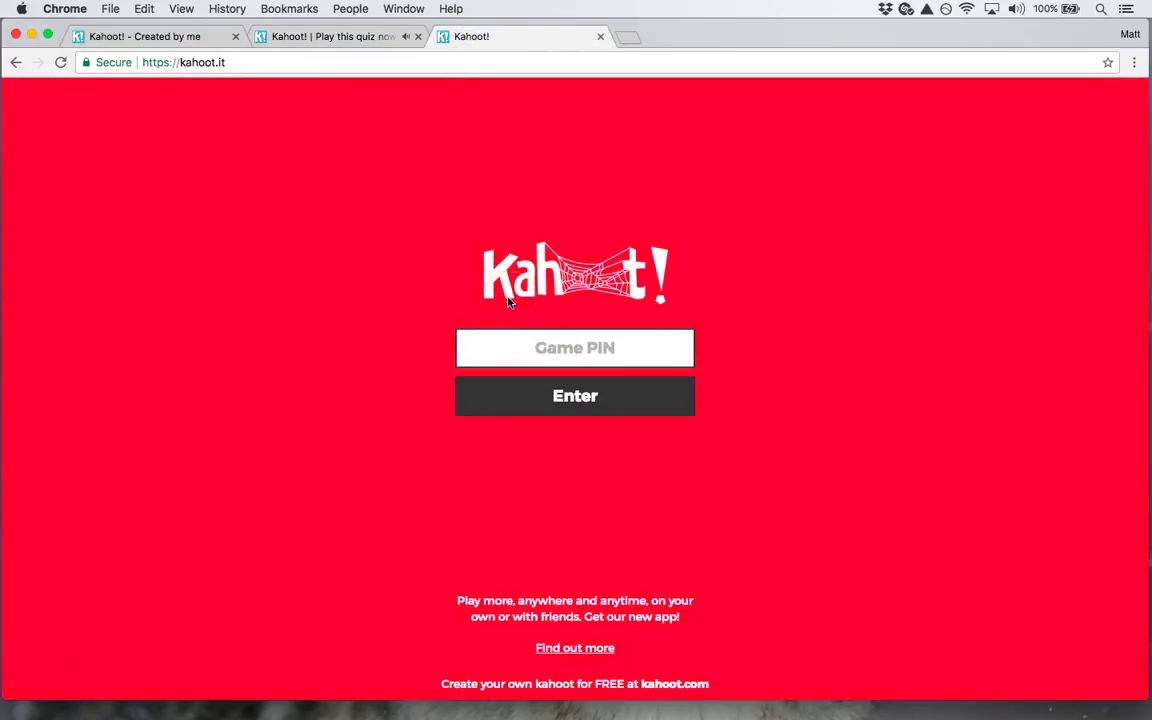
key(super+v)
click(524, 348)
click(548, 393)
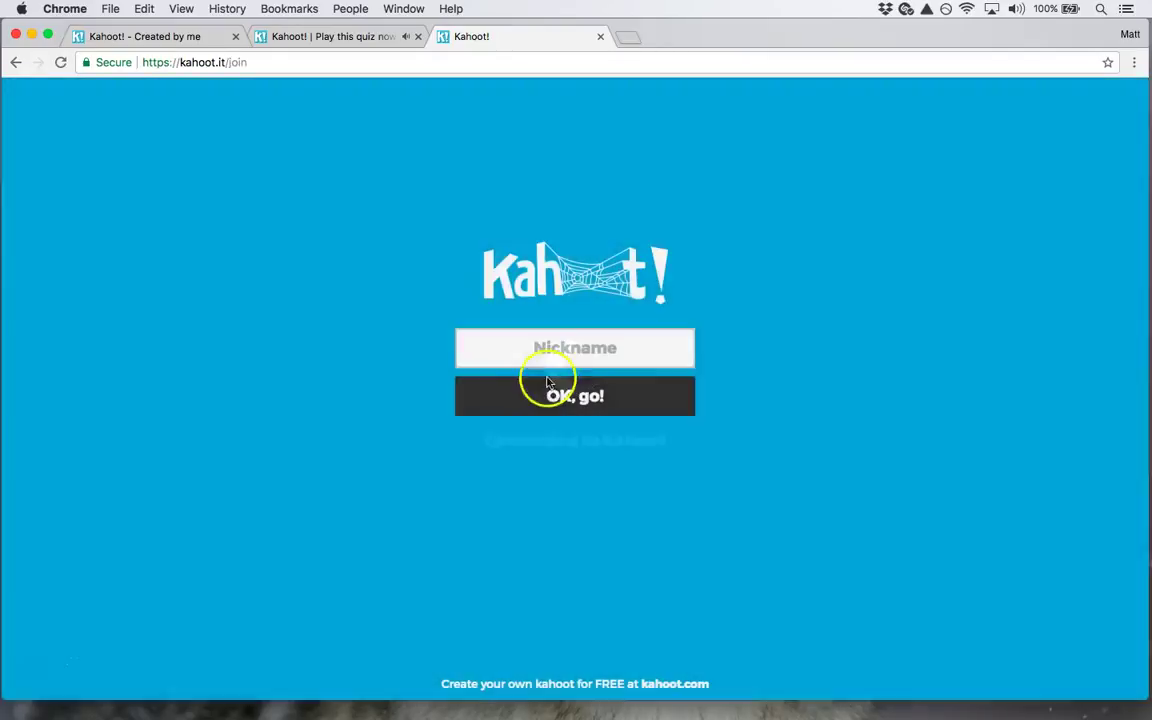
click(540, 352)
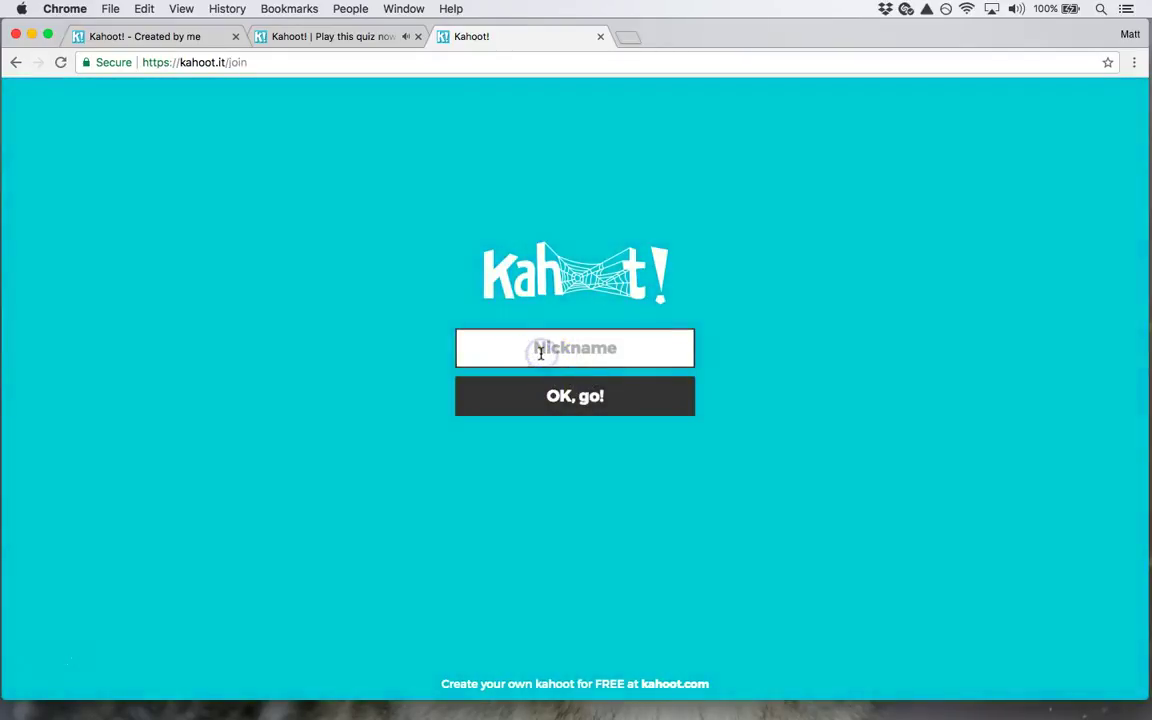
text(Teacher)
click(568, 392)
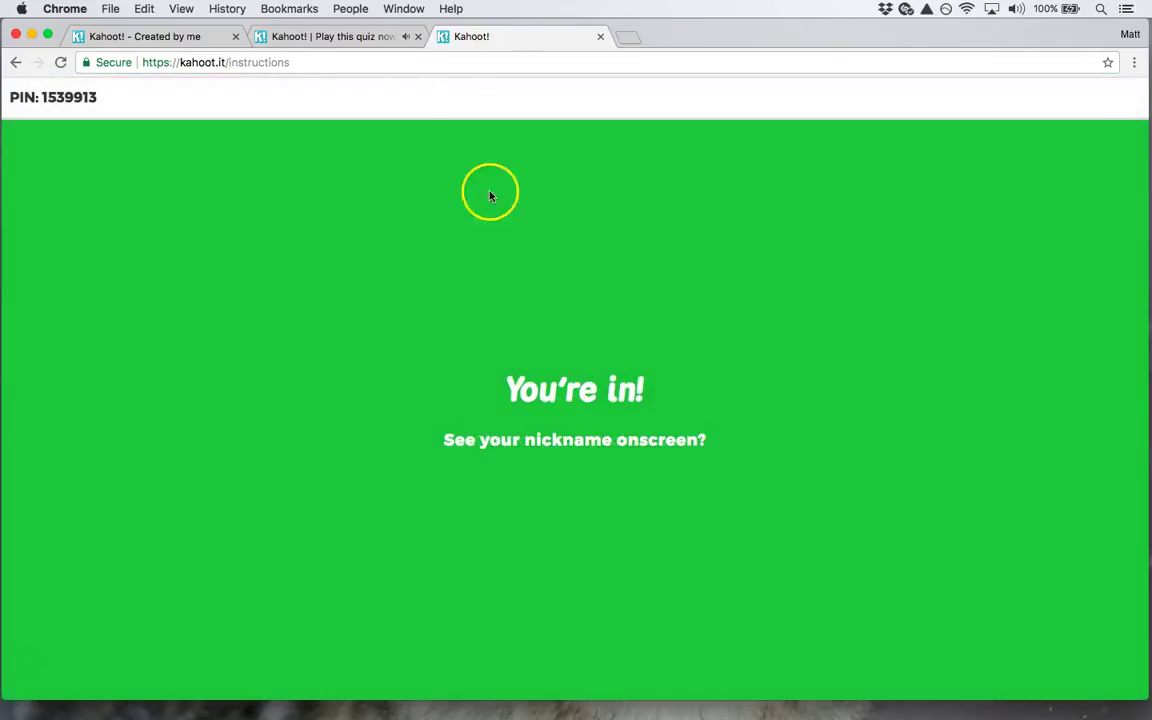
click(370, 37)
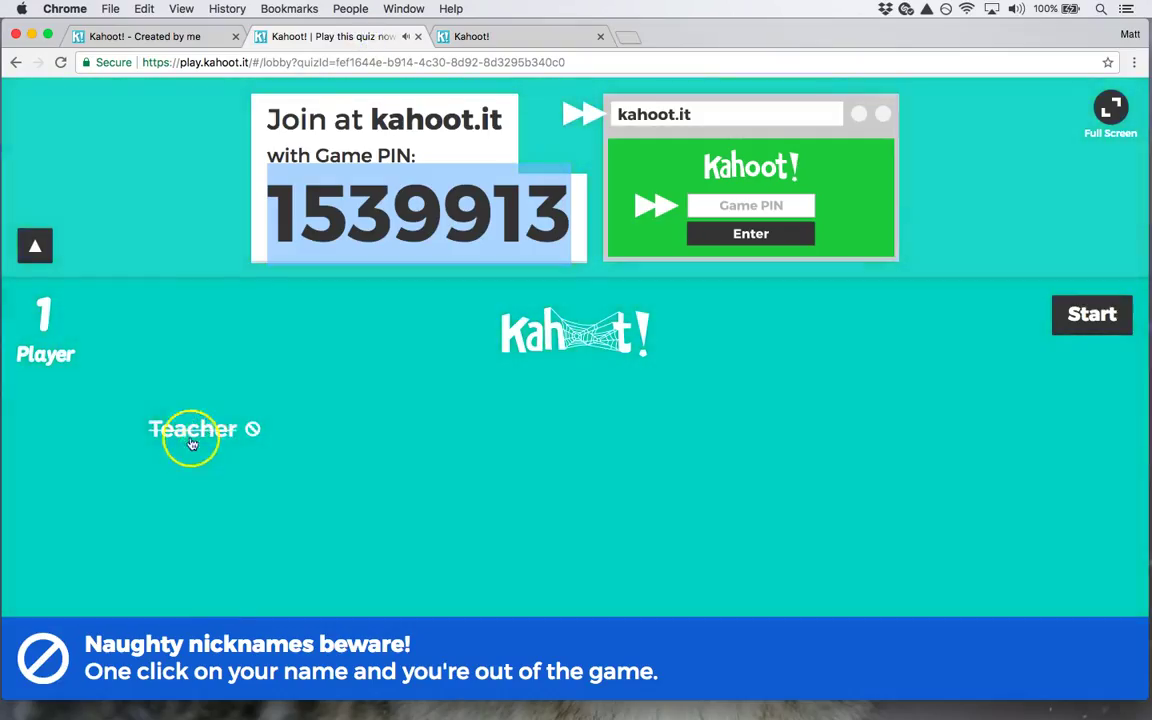
With Teacher listed in the host lobby, start the game to reach the 3-question intro
mouse_move(172, 436)
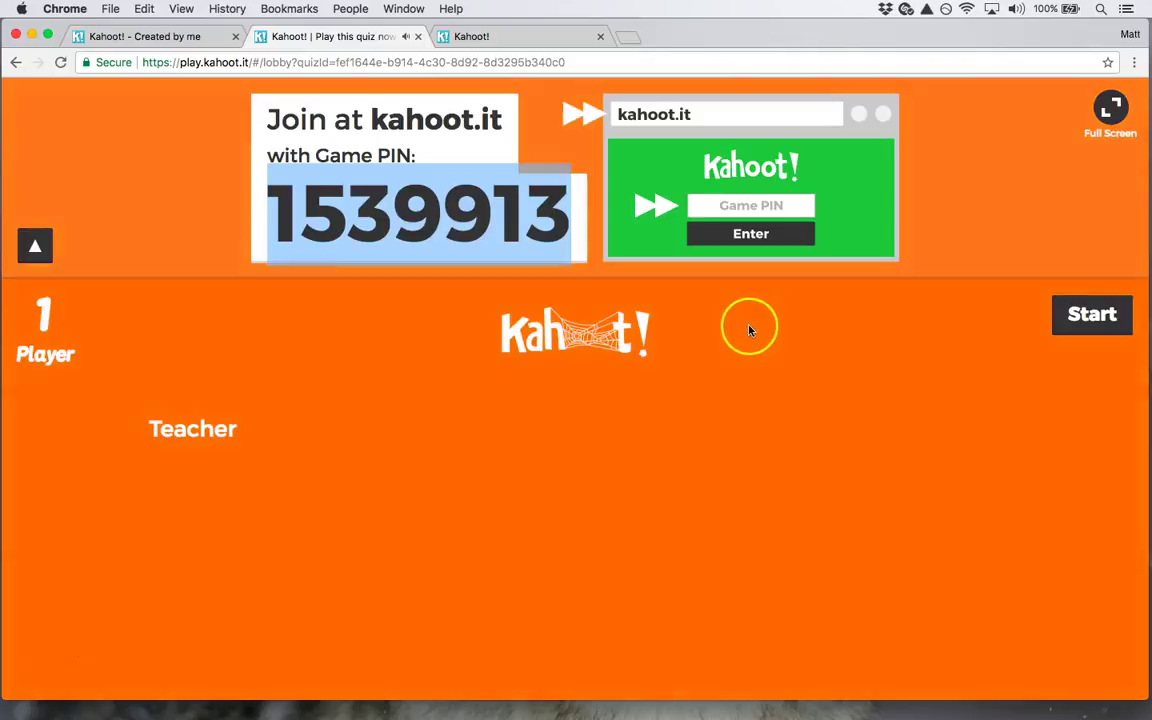
click(747, 327)
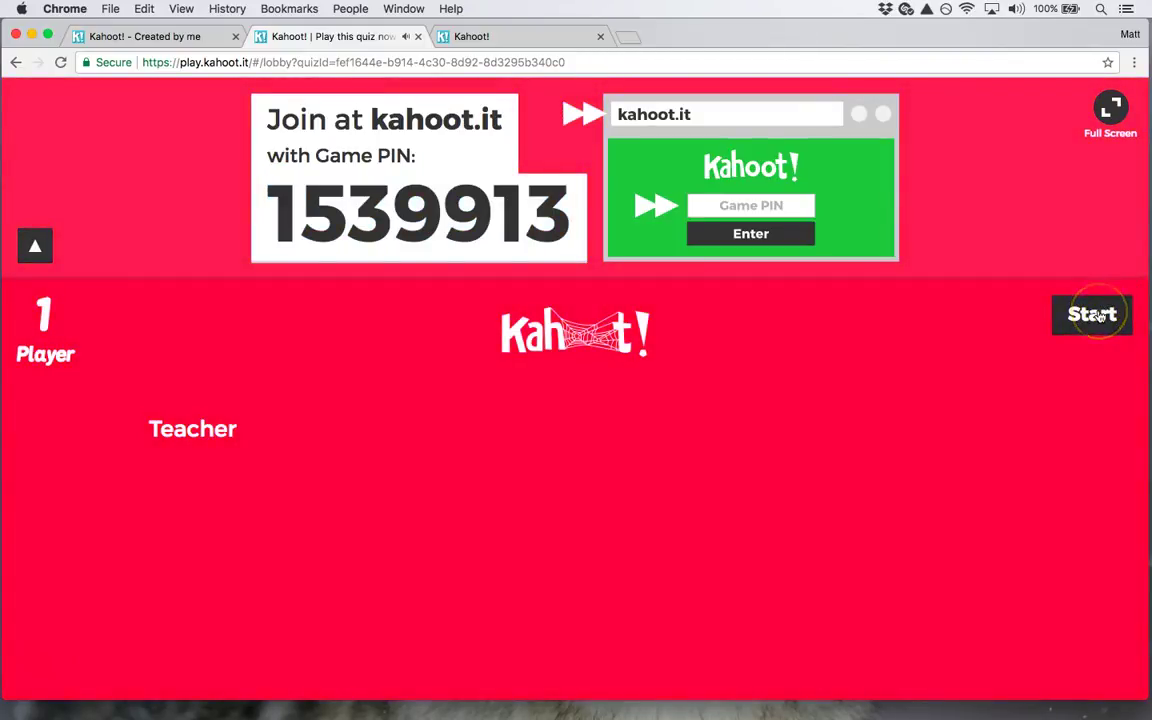
click(1097, 315)
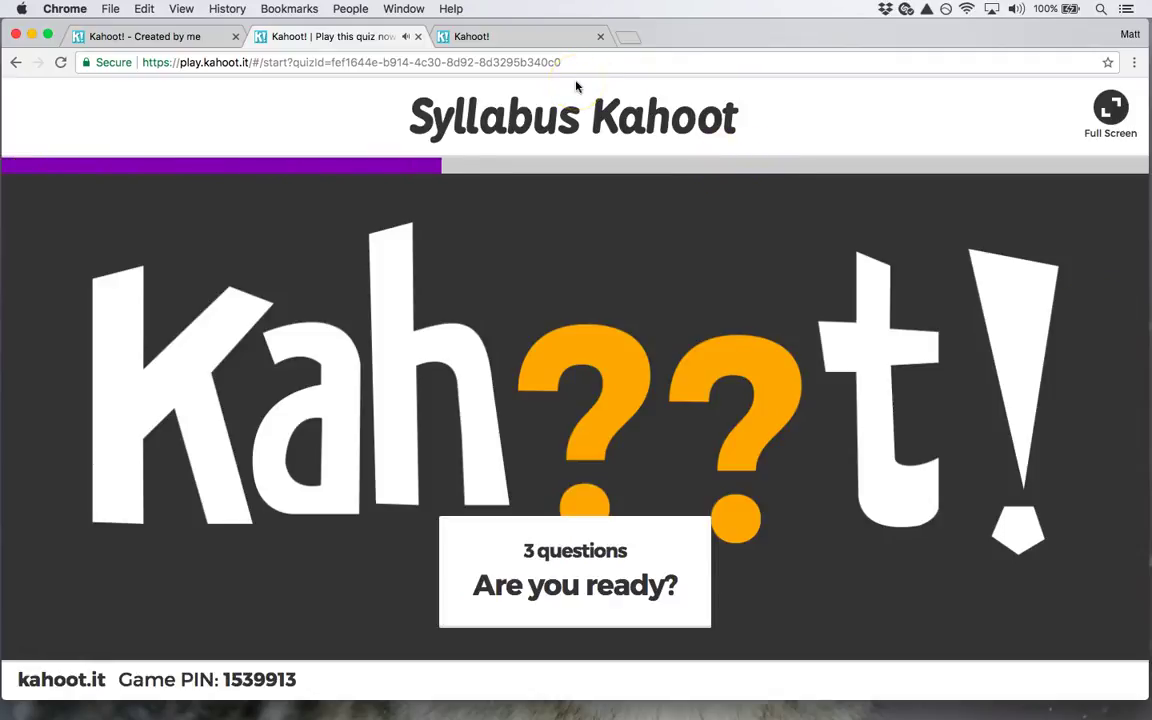
Answer question 1 as Teacher with the red triangle, then show the scoreboard at 591 points
click(546, 52)
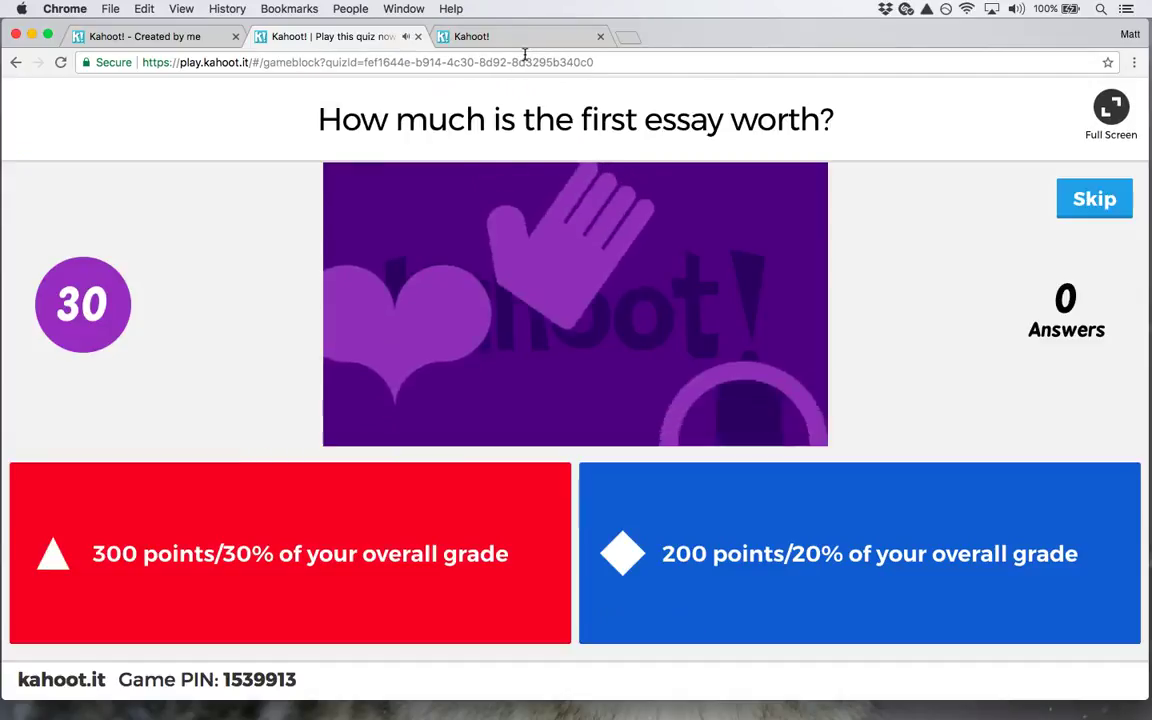
click(371, 302)
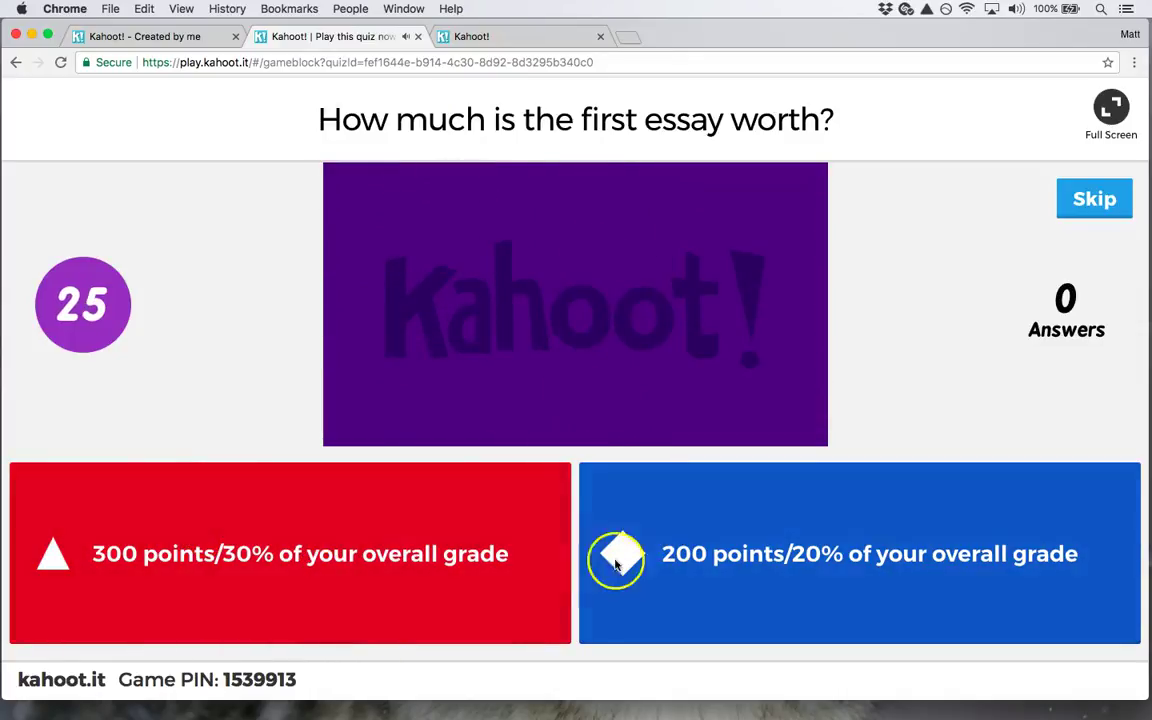
click(292, 524)
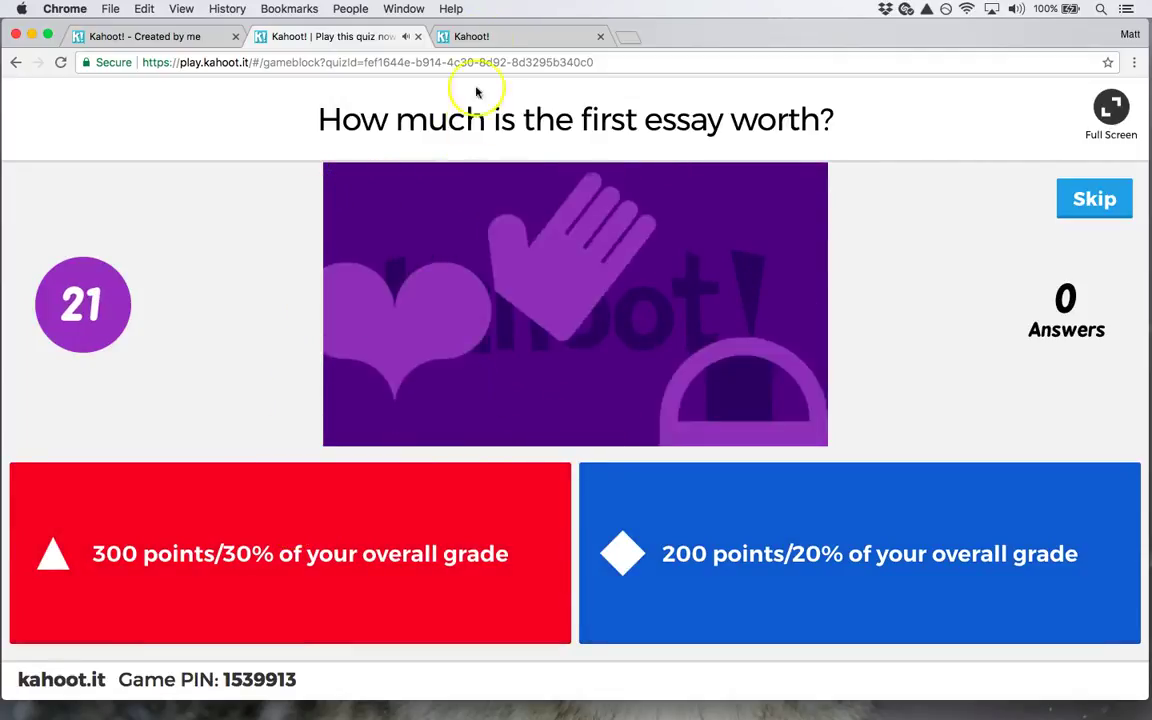
click(482, 36)
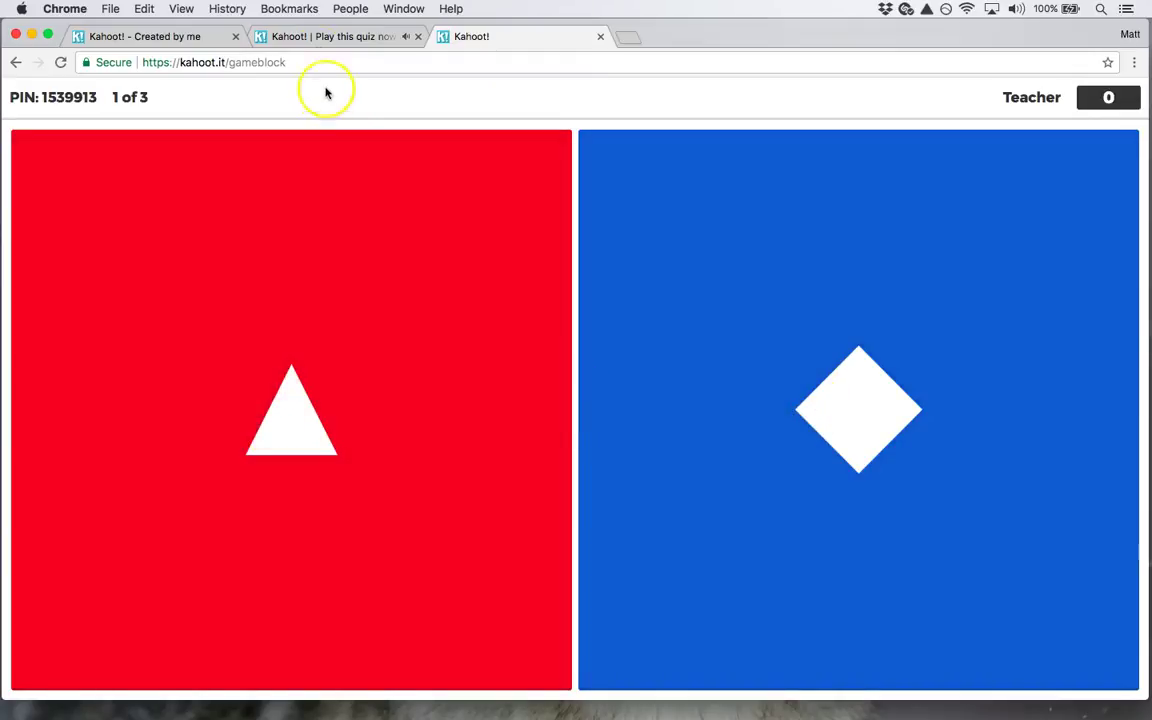
click(312, 38)
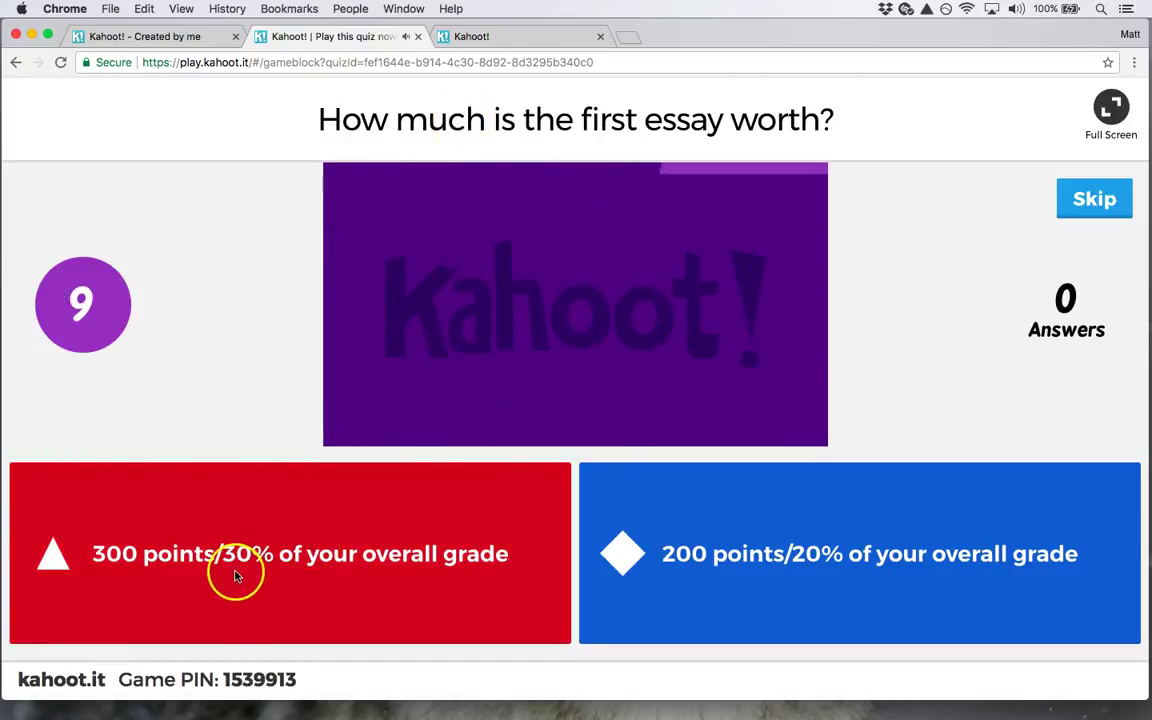
click(493, 33)
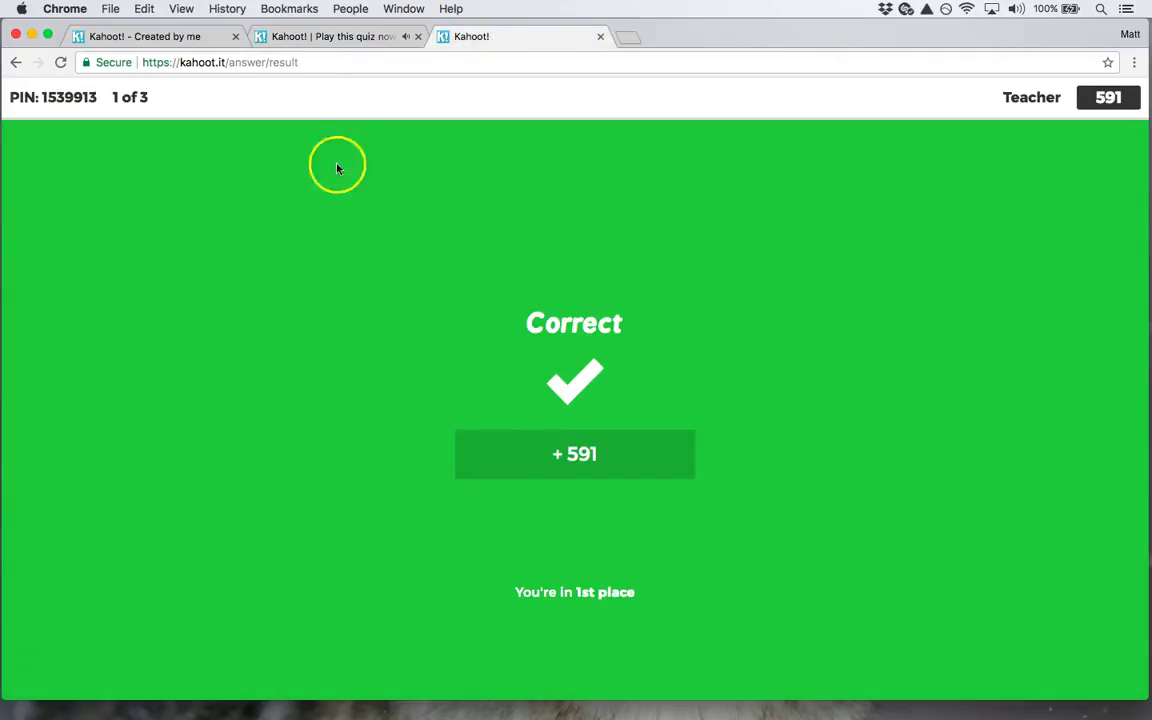
click(316, 37)
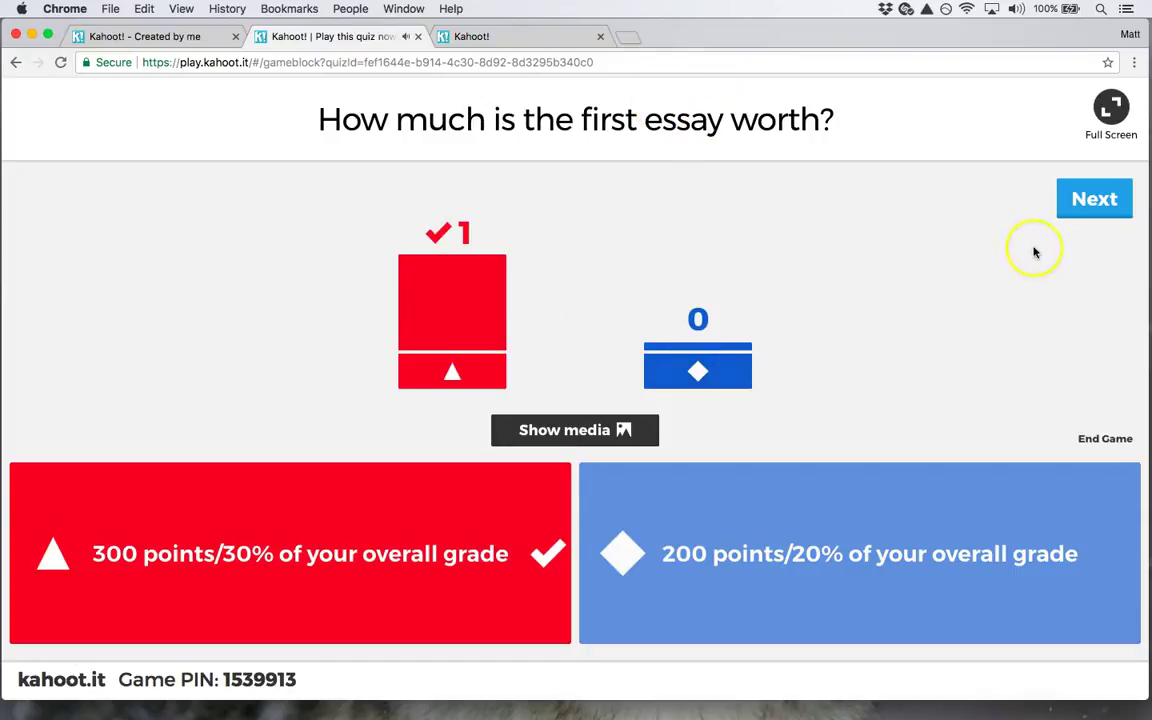
click(1078, 205)
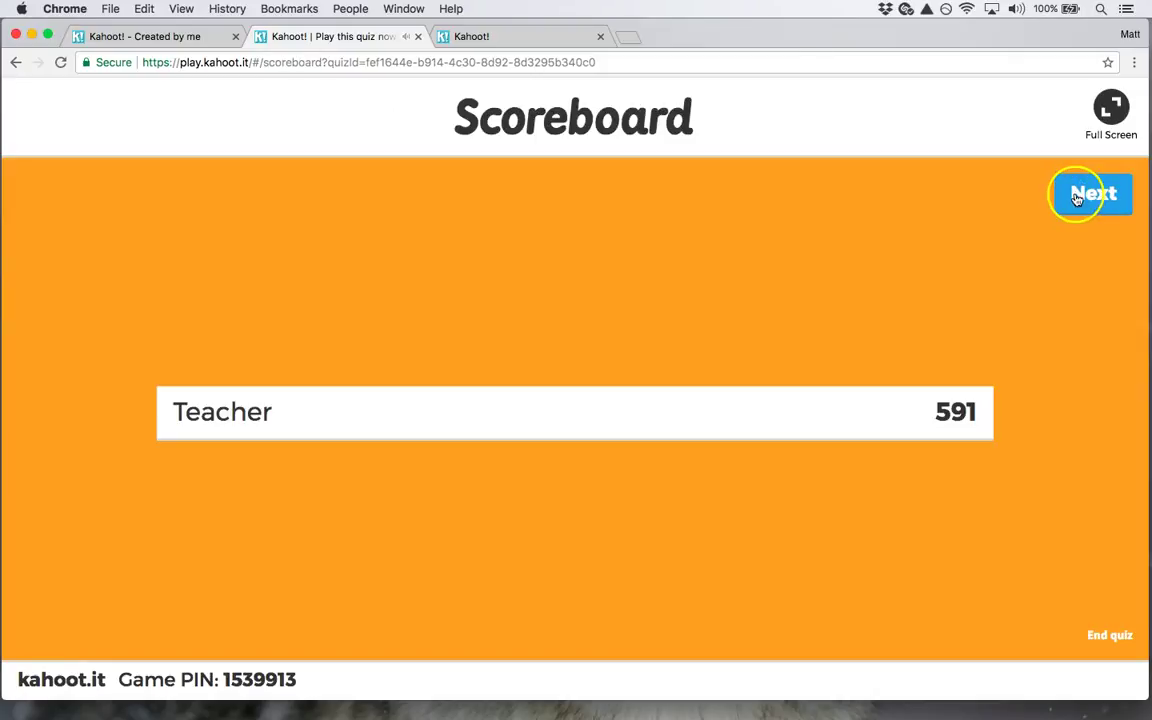
Answer question 2 as Teacher with 'by appointment', then advance past the scoreboard to question 3
click(1076, 198)
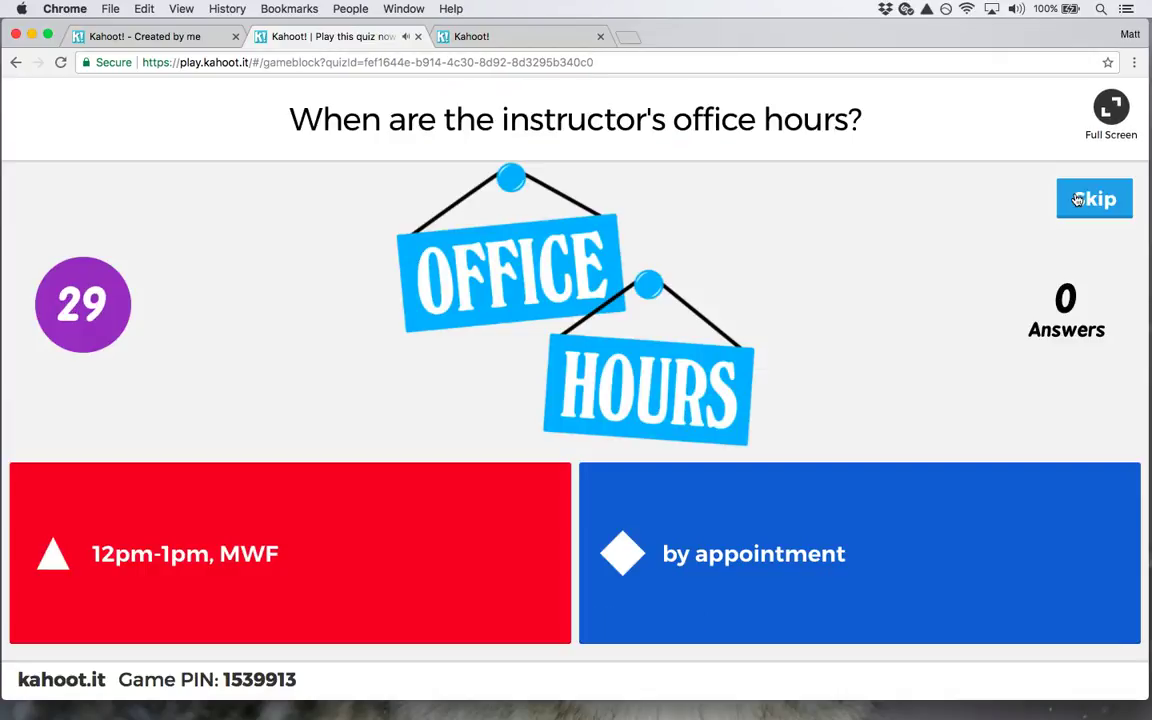
click(518, 36)
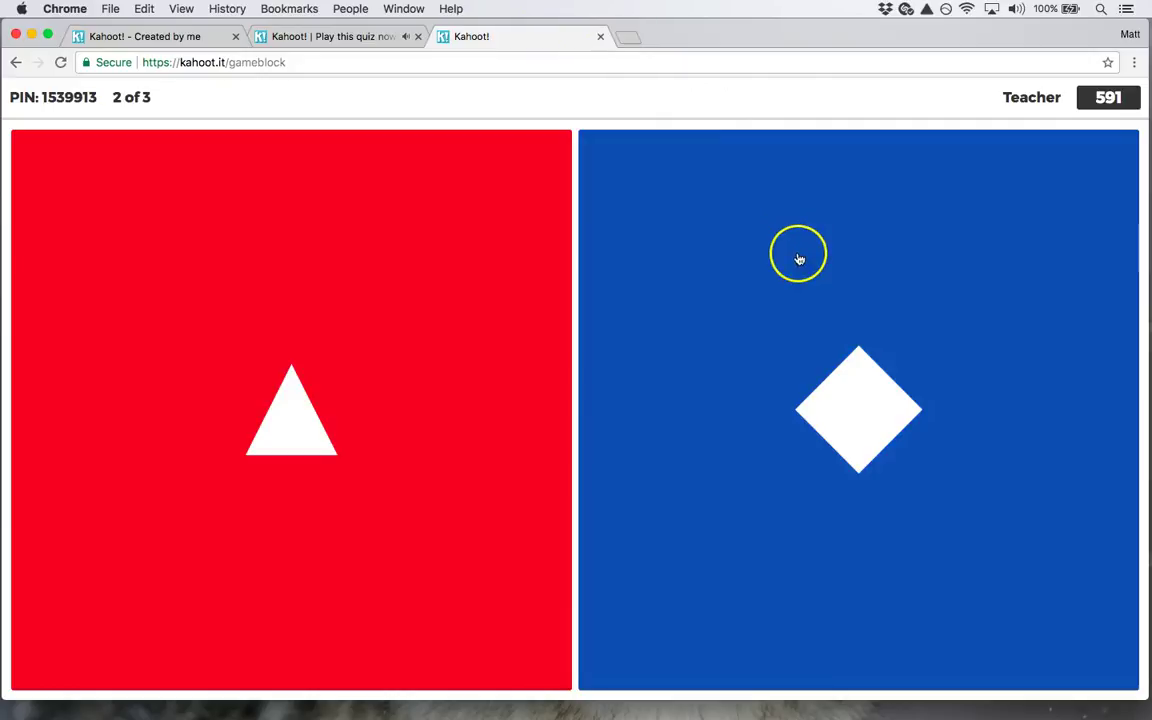
click(800, 257)
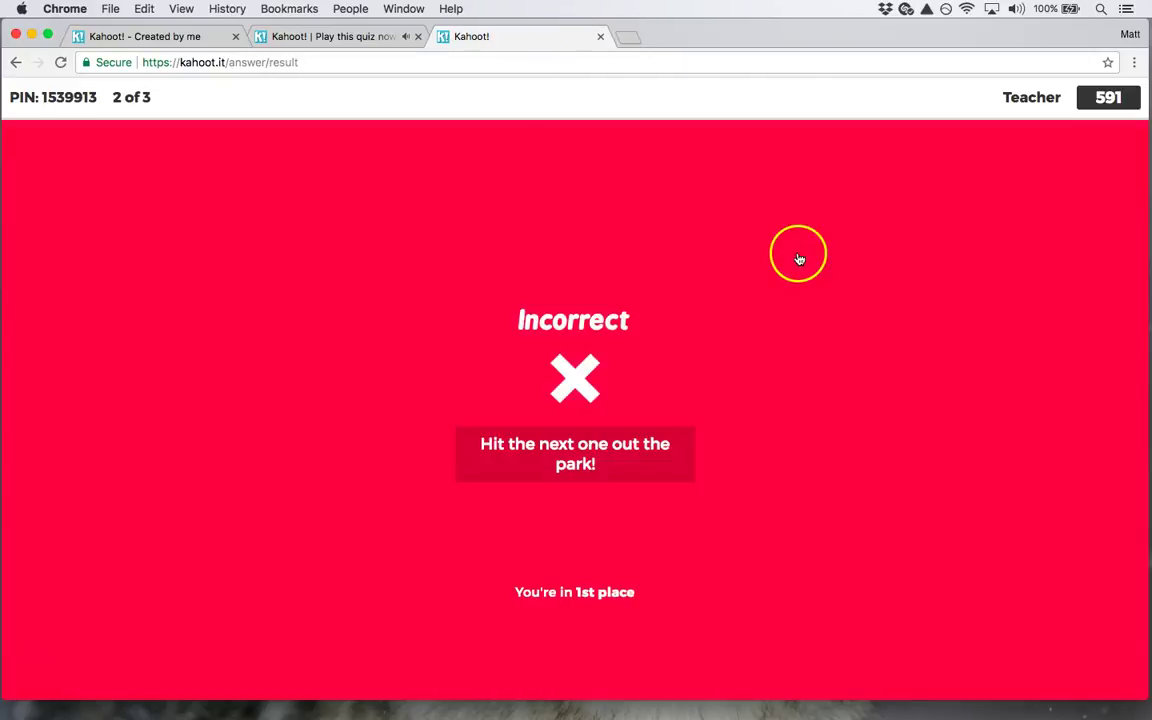
click(312, 38)
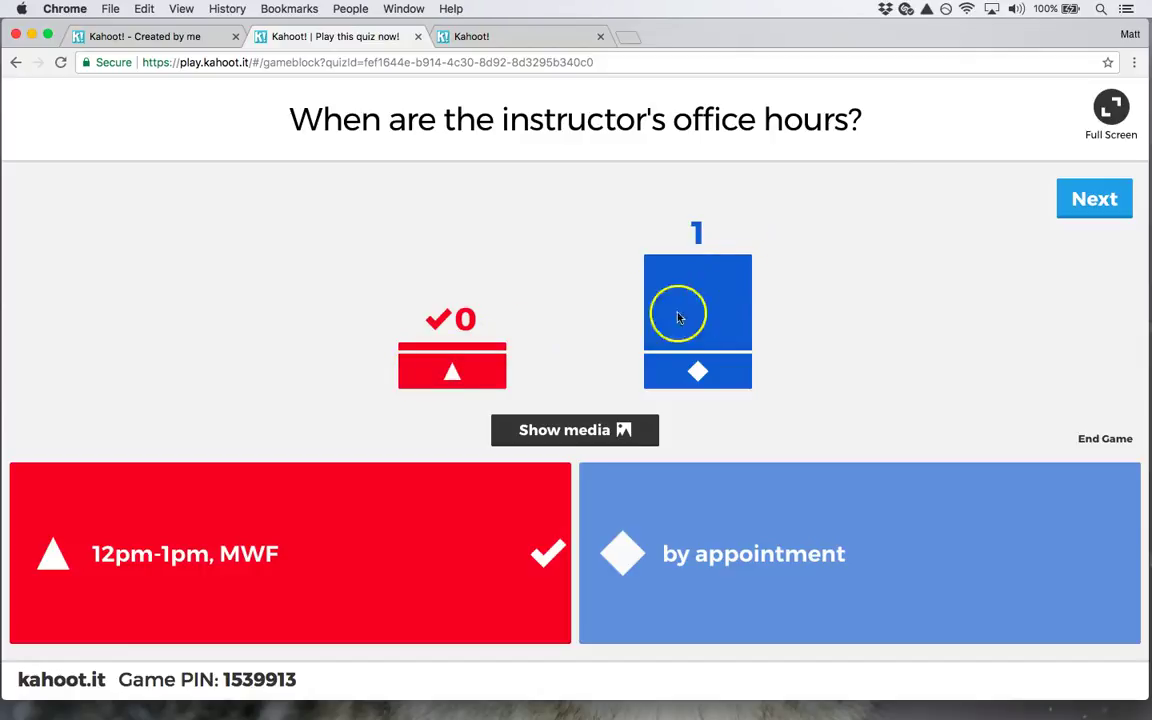
click(1090, 200)
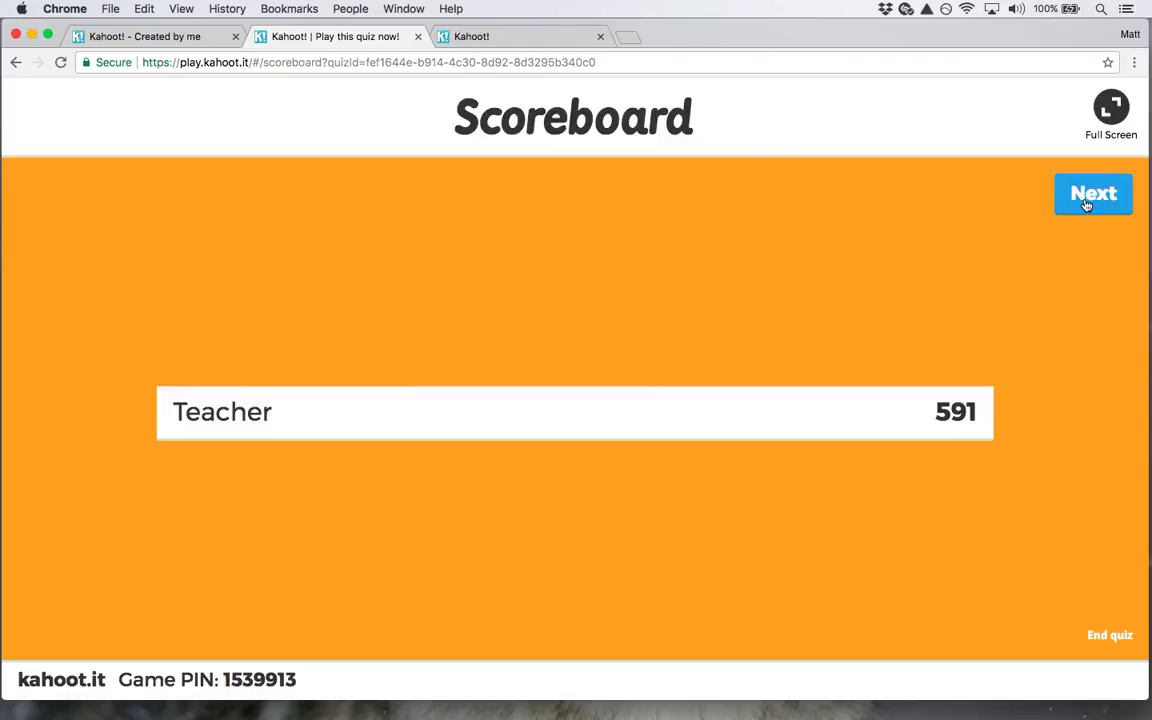
click(1087, 200)
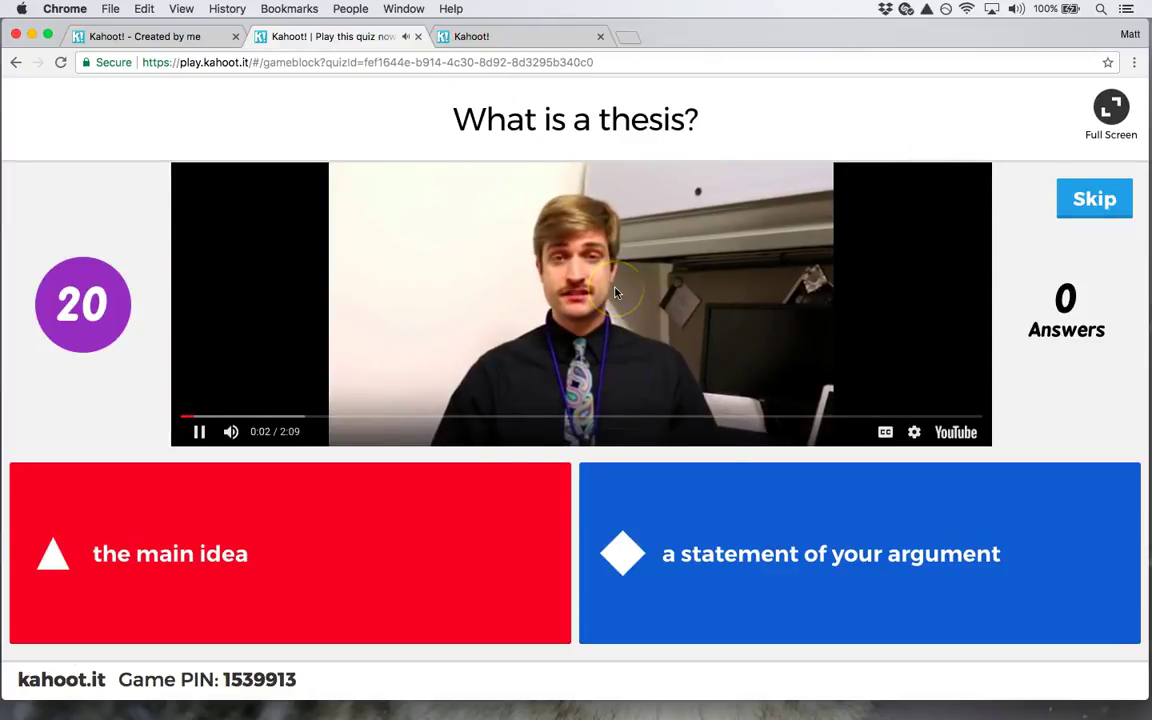
Skip the video to about 0:33, answer 'a statement of your argument' as Teacher, then show Top scorers
click(490, 277)
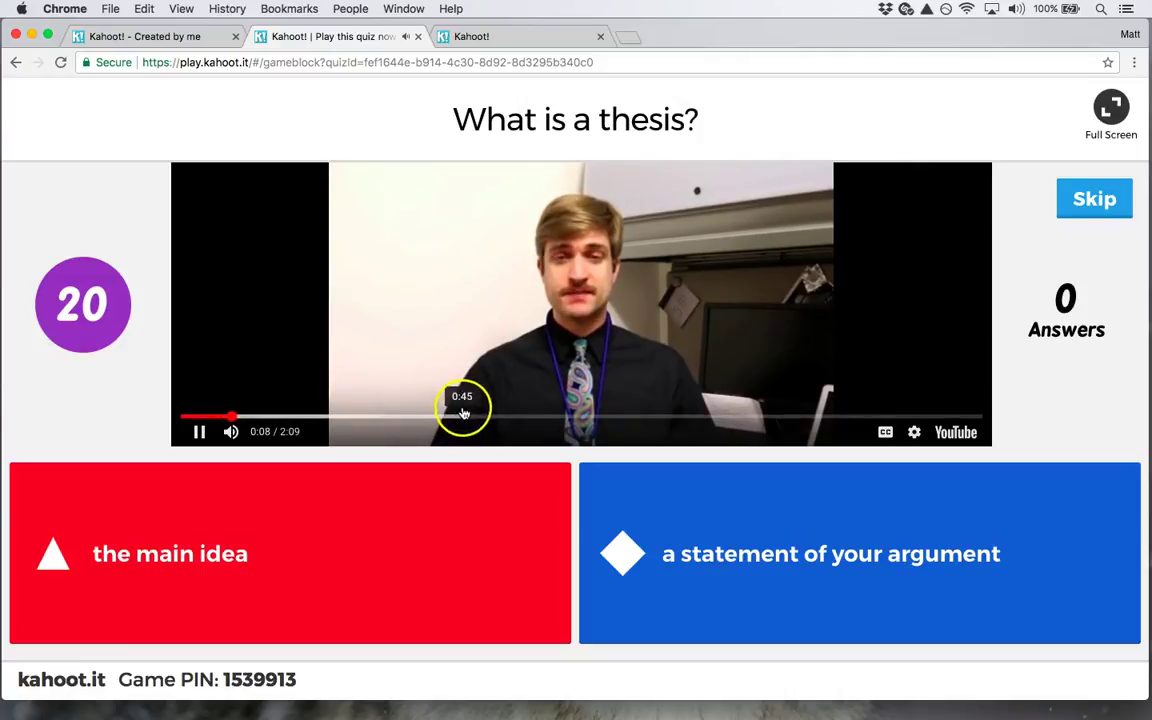
drag(293, 417, 386, 417)
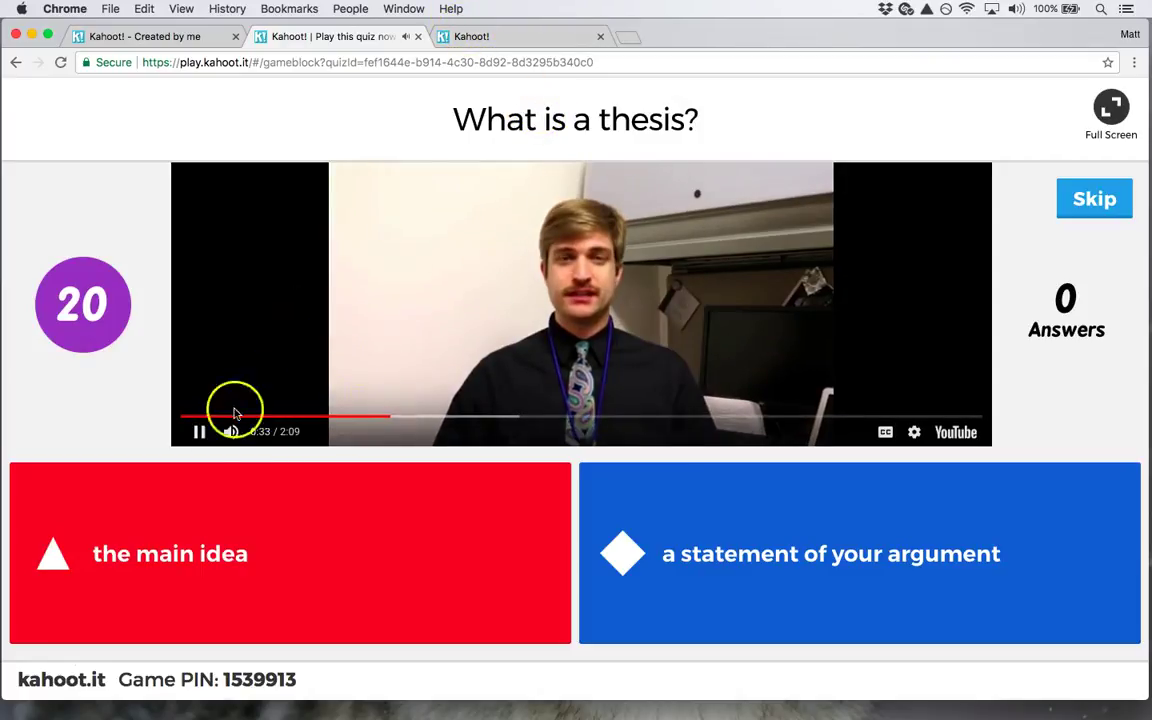
click(473, 33)
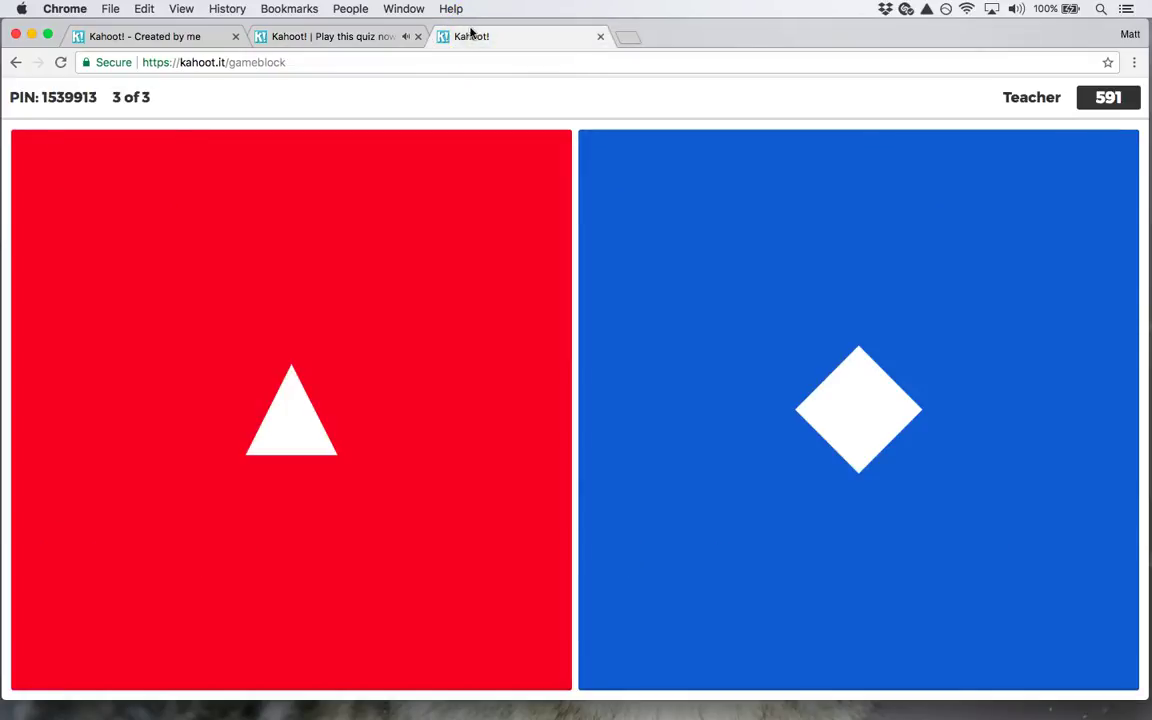
click(320, 38)
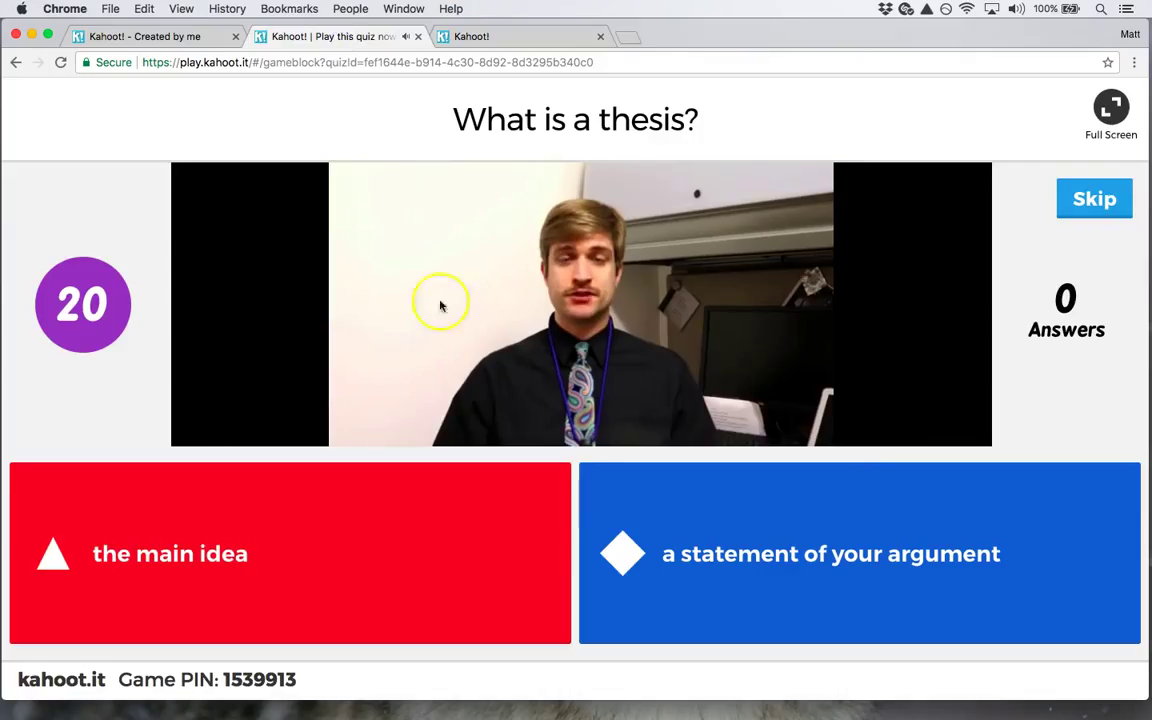
click(496, 38)
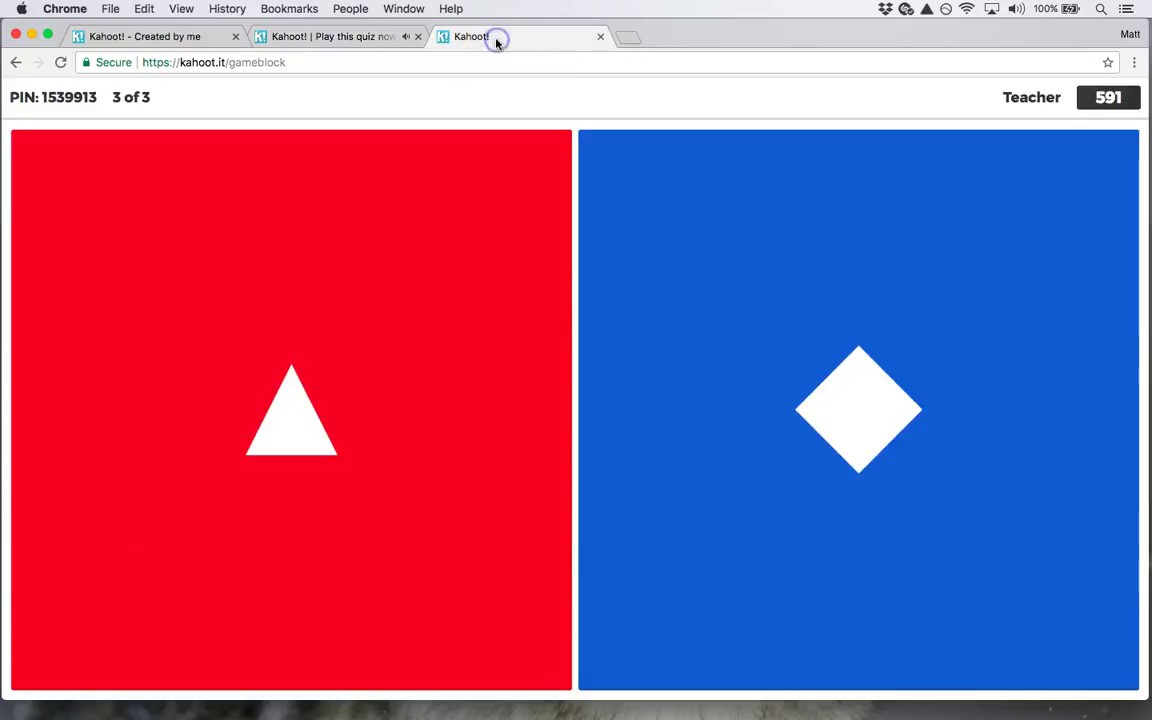
click(877, 387)
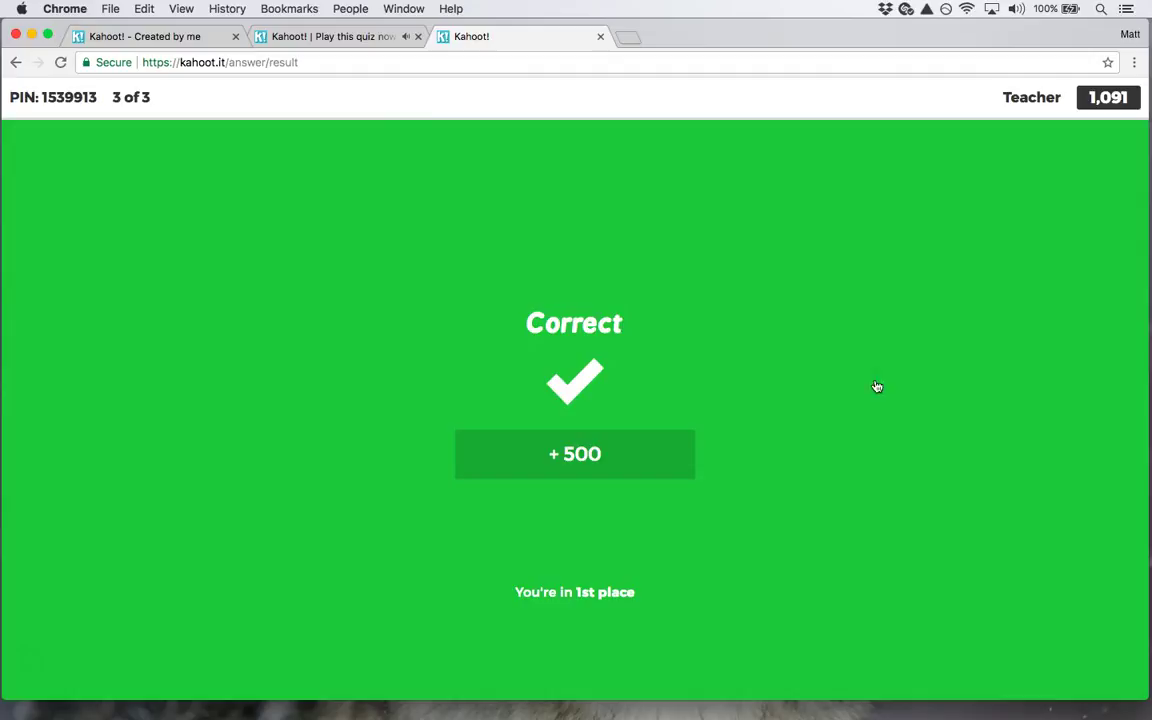
click(337, 38)
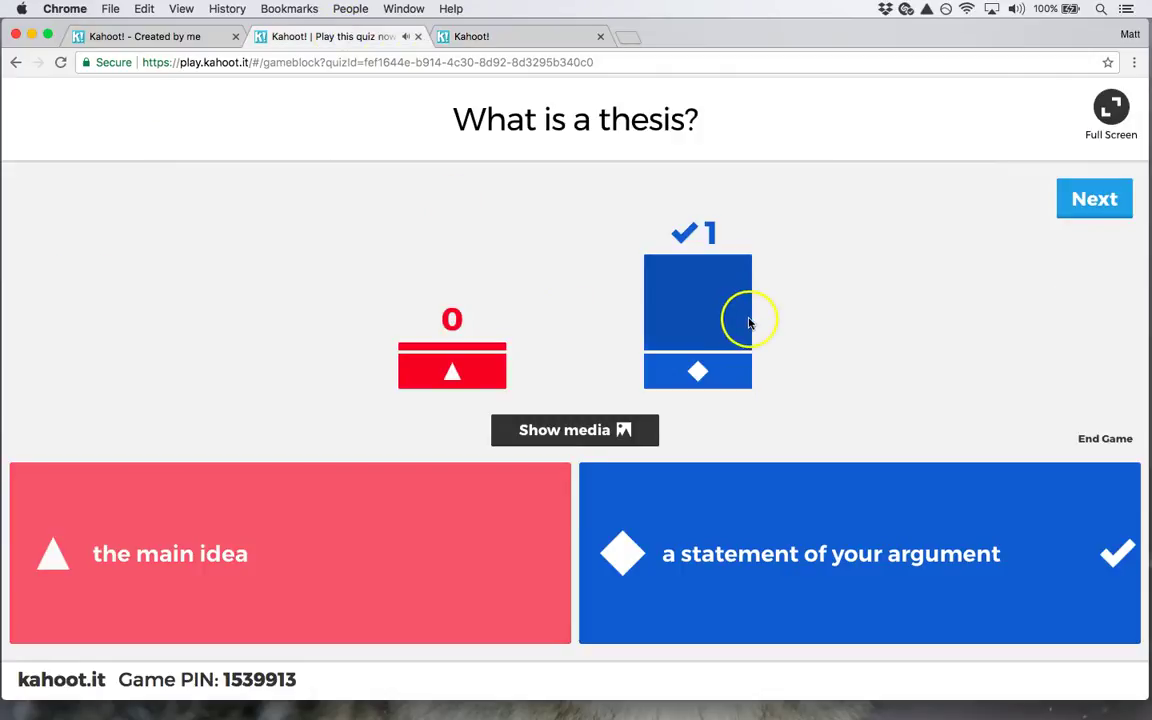
click(1096, 203)
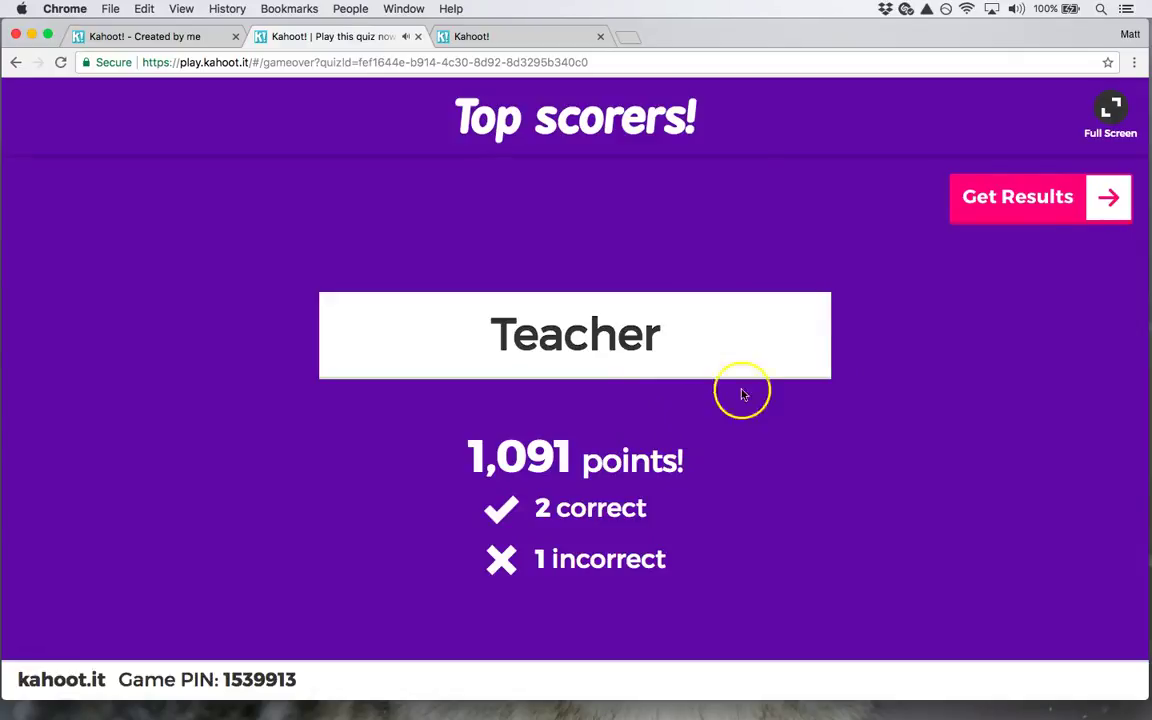
Get the final results so Game Over lists Teacher at 1,091 with Save Results and Play Again
click(1096, 203)
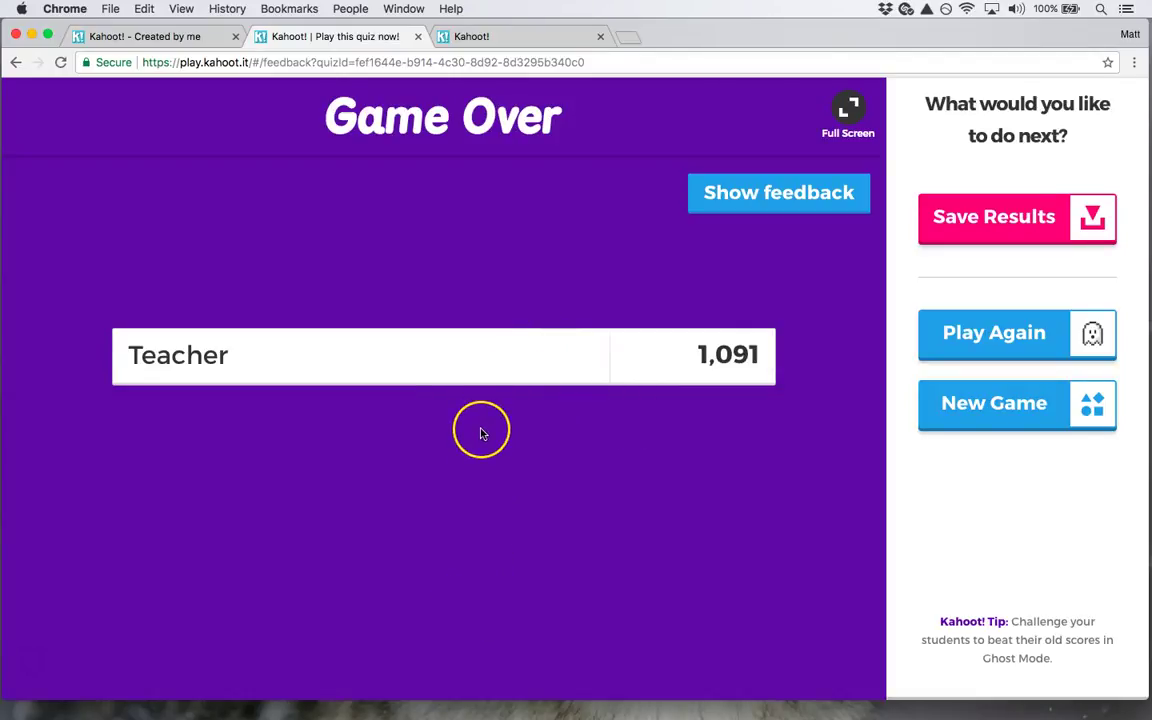
click(397, 431)
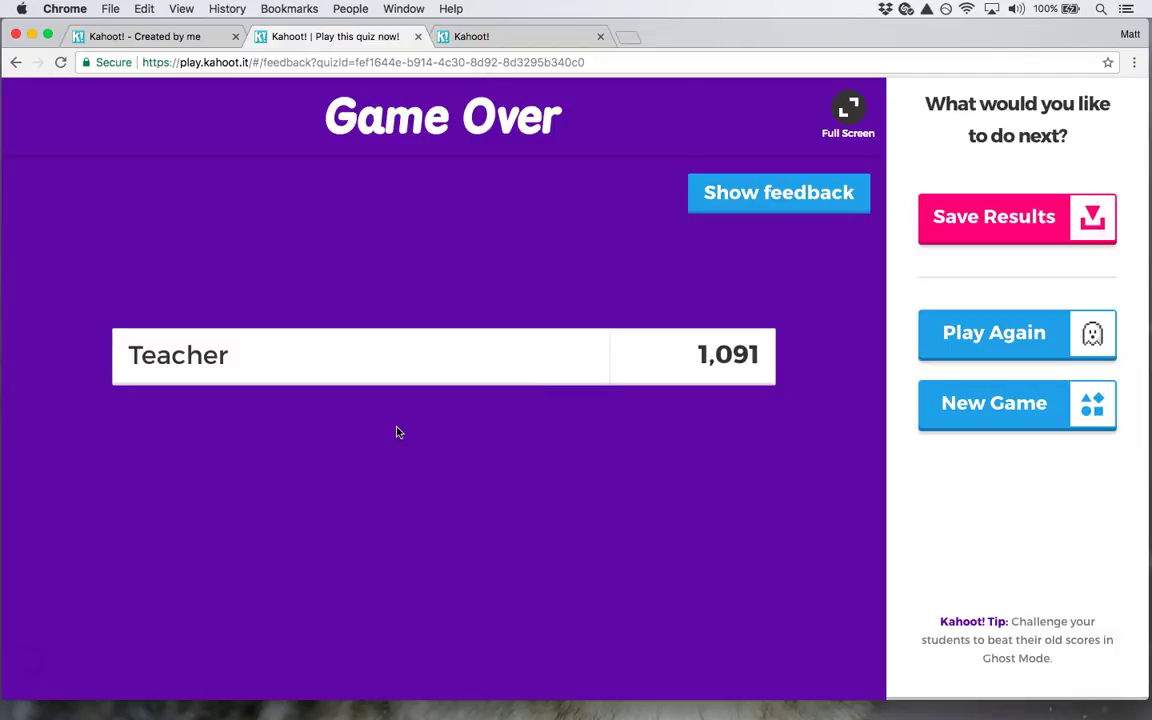
click(333, 408)
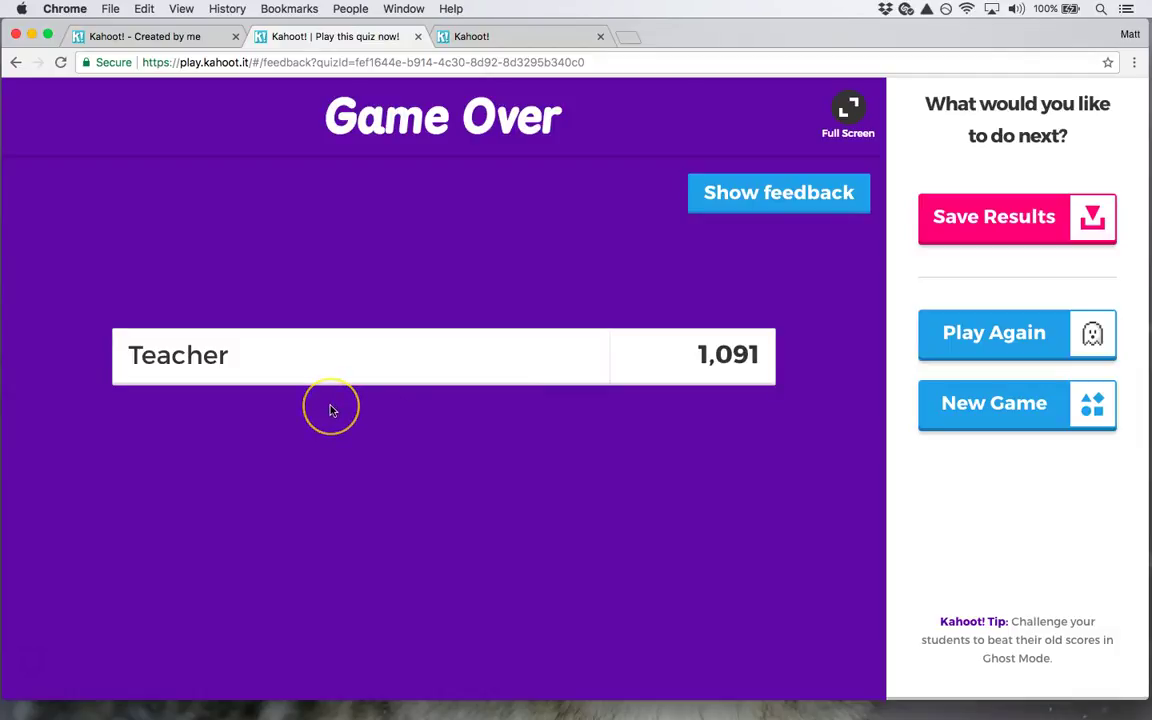